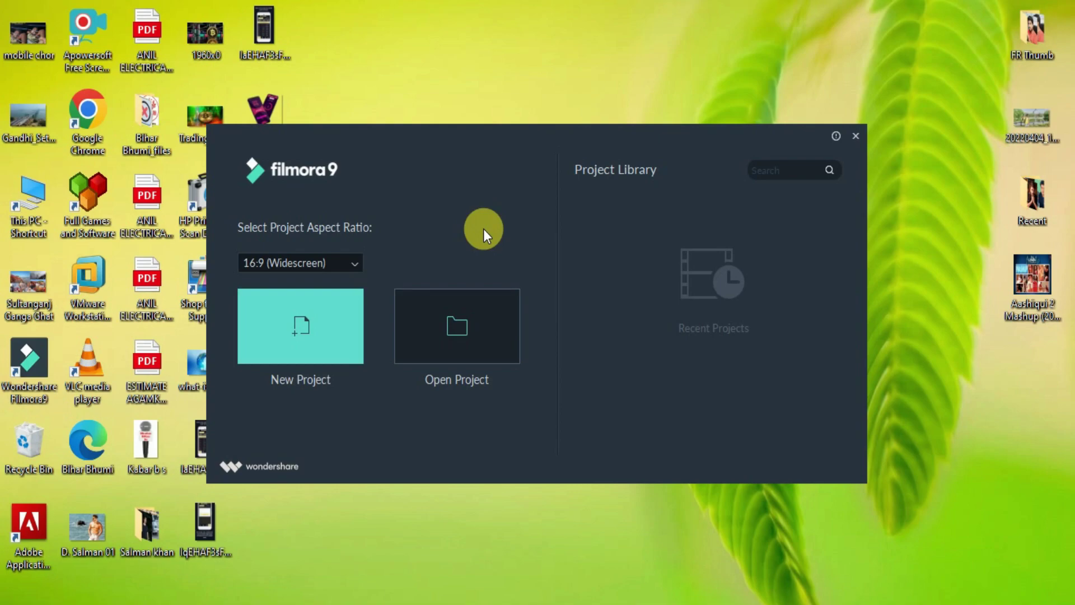
Create a new 16:9 widescreen project and import the clip 20220724_162135 from the Patna Metro folder.
{"action": "left_click", "coordinate": [295, 336]}
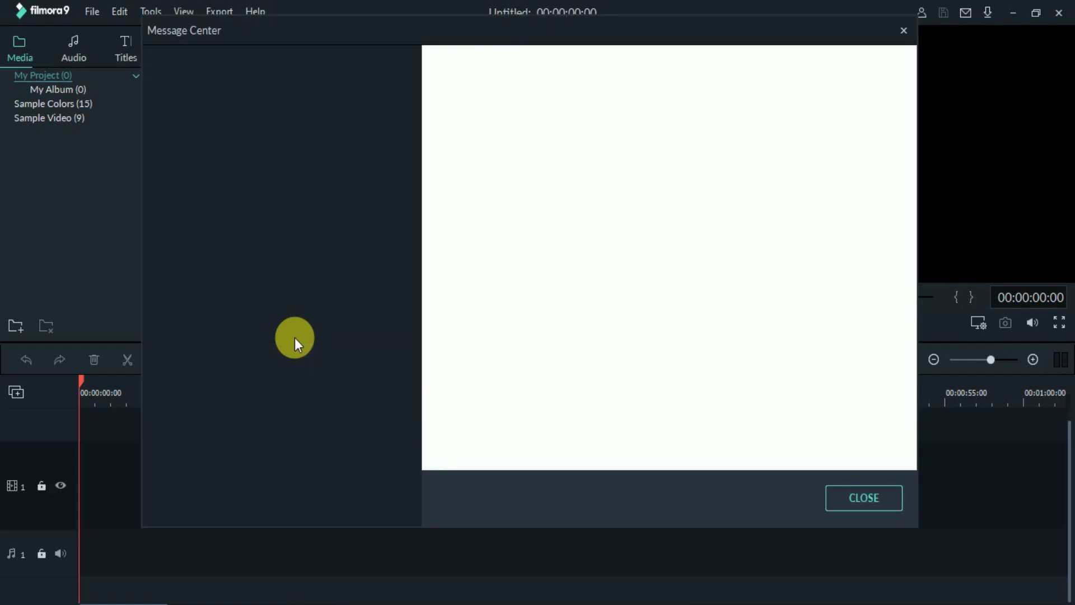
{"action": "left_click", "coordinate": [861, 508]}
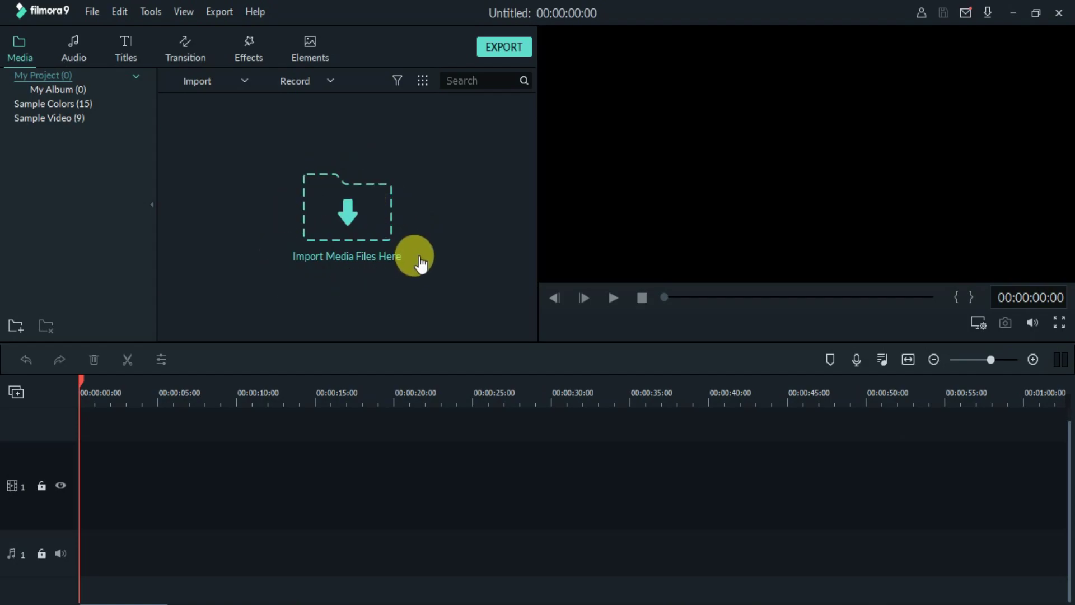
{"action": "left_click", "coordinate": [345, 219]}
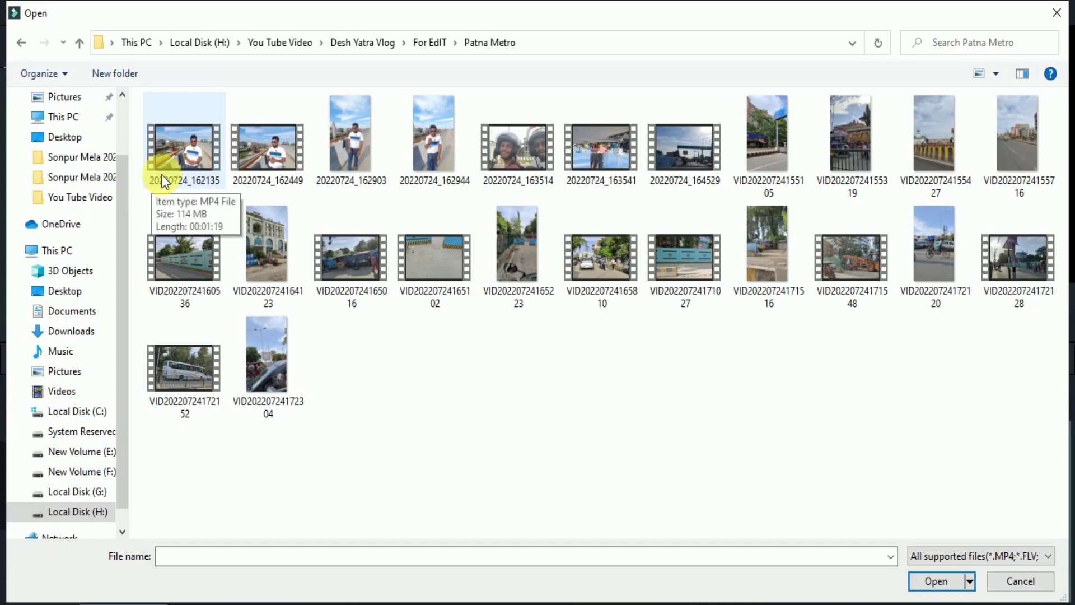
{"action": "double_click", "coordinate": [176, 160]}
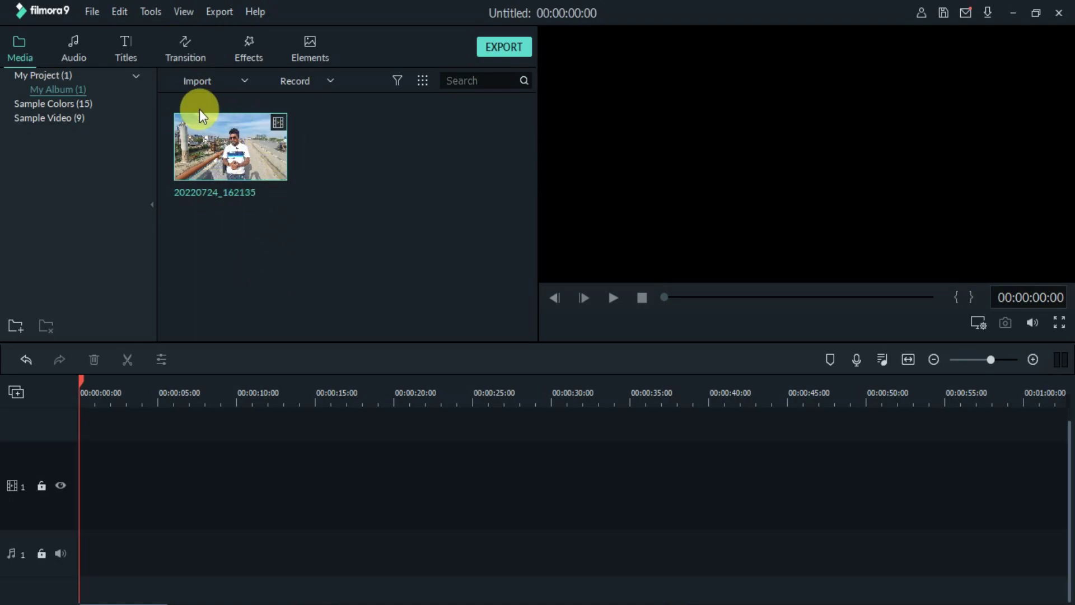
Add the imported clip to the timeline with project settings matched to the media, and preview it from the start.
{"action": "left_click", "coordinate": [230, 149]}
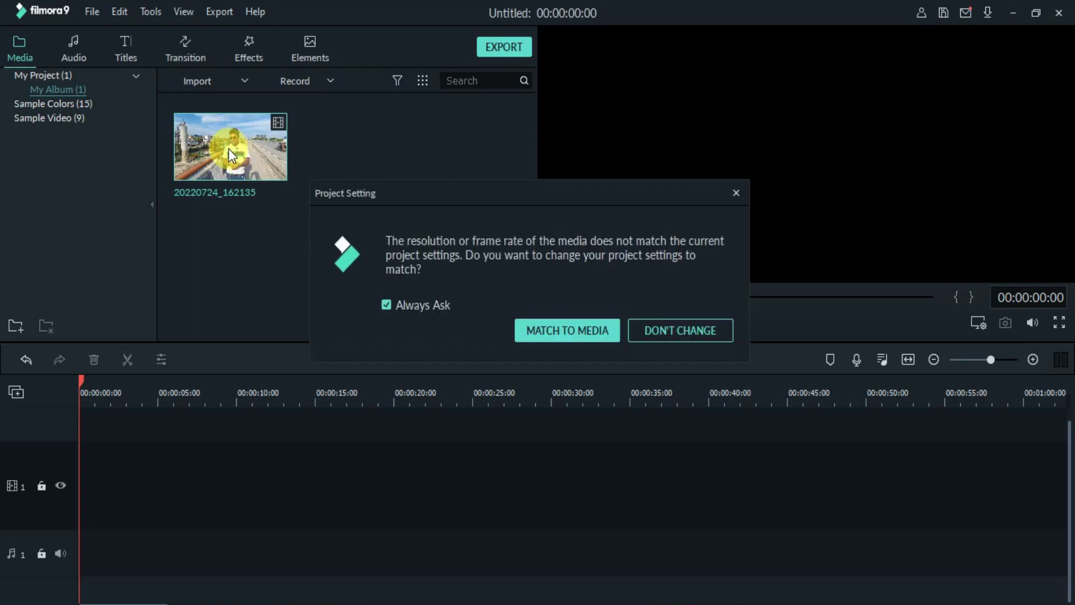
{"action": "left_click", "coordinate": [569, 335]}
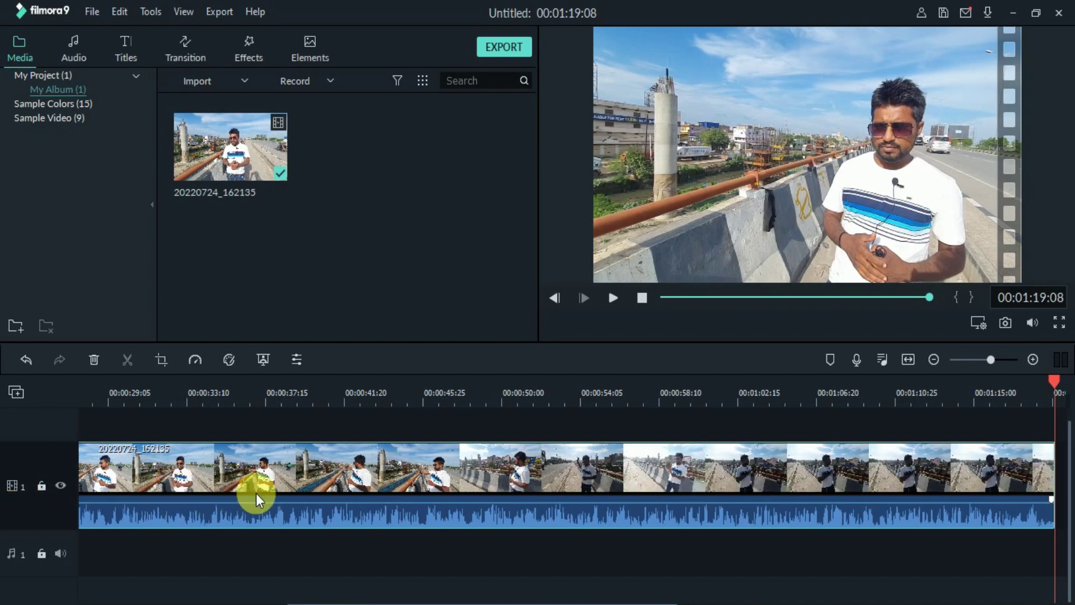
{"action": "left_click_drag", "start_coordinate": [795, 304], "coordinate": [596, 330]}
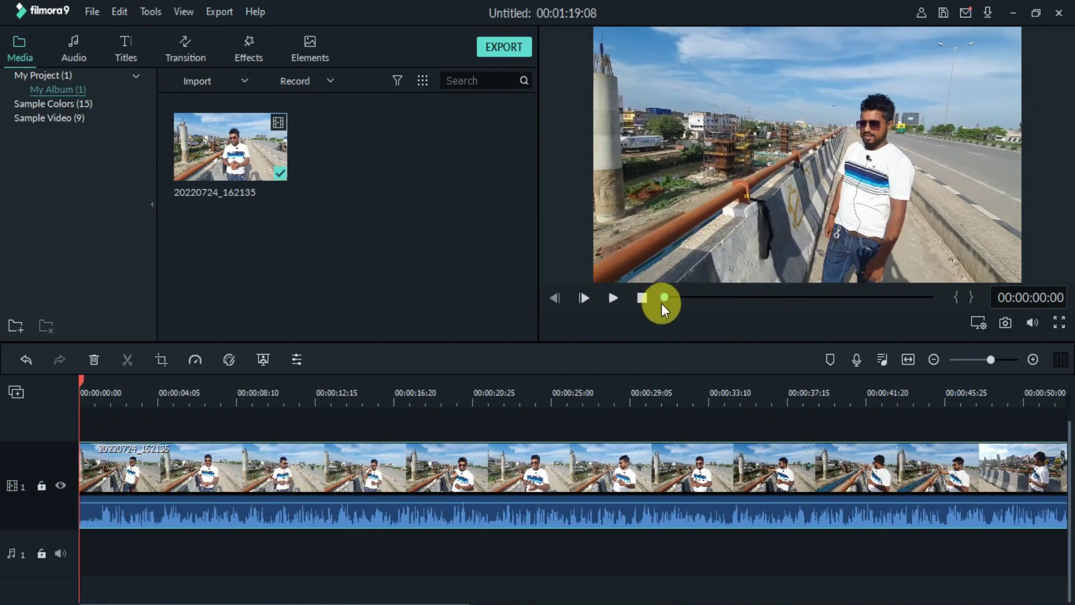
{"action": "key", "text": "space"}
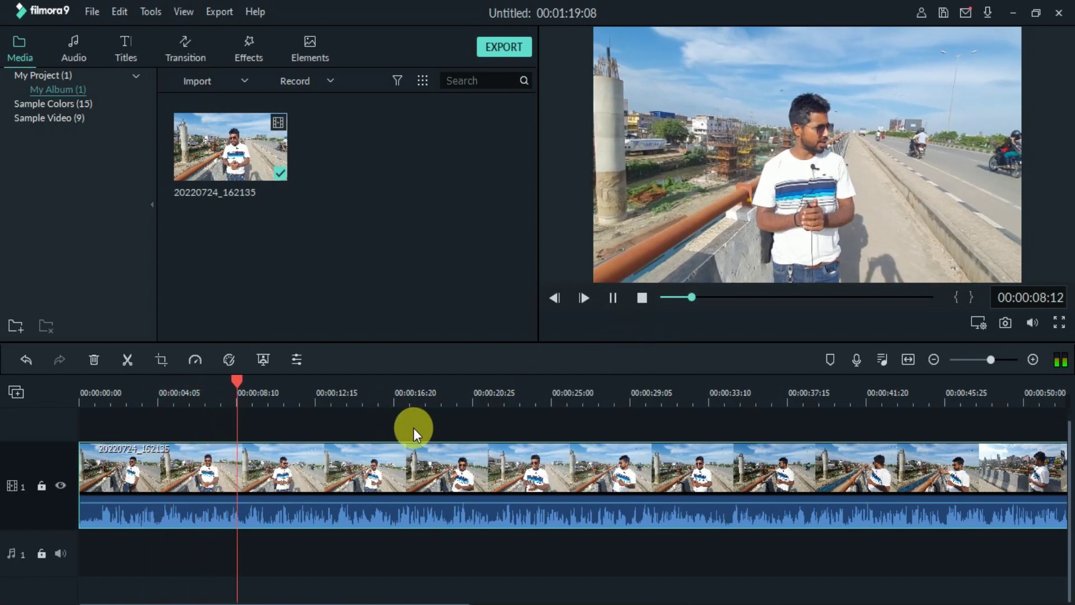
{"action": "key", "text": "space"}
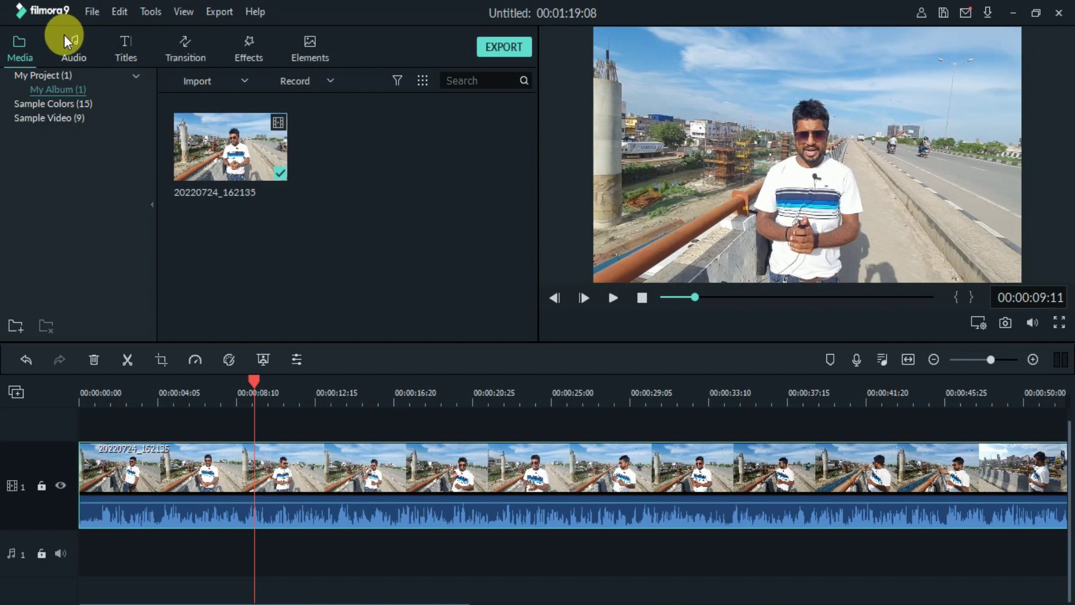
Add the music track Simha The Man from the full audio library to the timeline.
{"action": "left_click", "coordinate": [76, 48]}
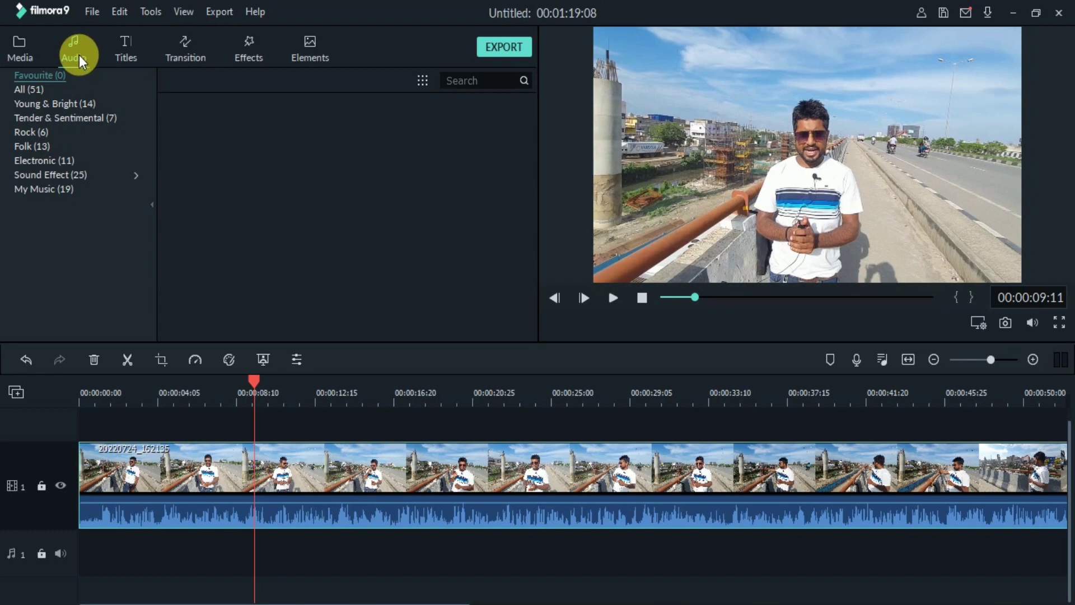
{"action": "left_click", "coordinate": [40, 92]}
{"action": "scroll", "coordinate": [363, 212], "scroll_direction": "down", "scroll_amount": 5}
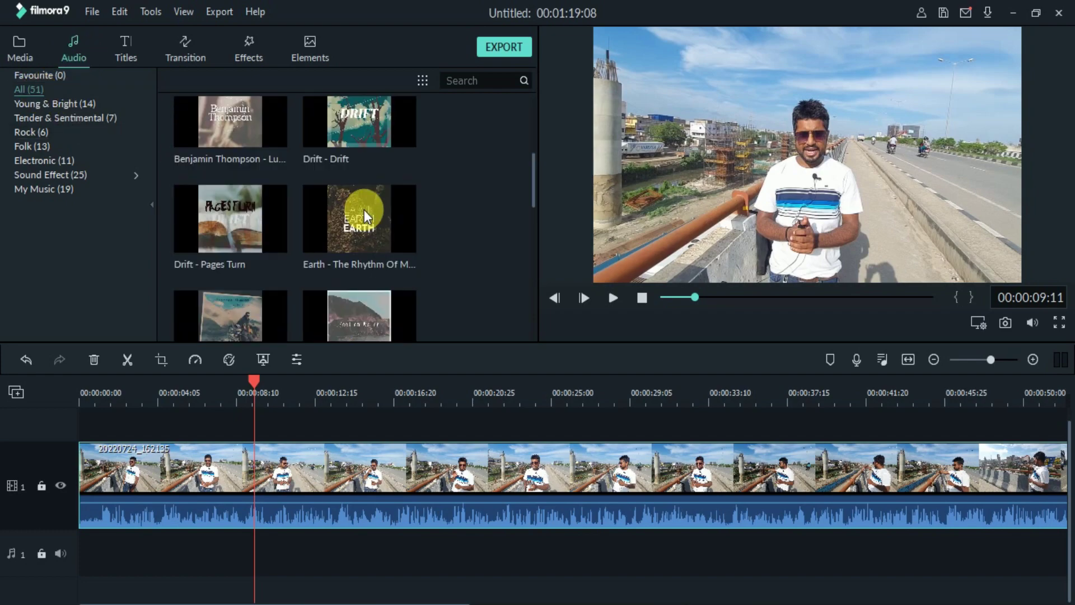
{"action": "scroll", "coordinate": [364, 216], "scroll_direction": "down", "scroll_amount": 8}
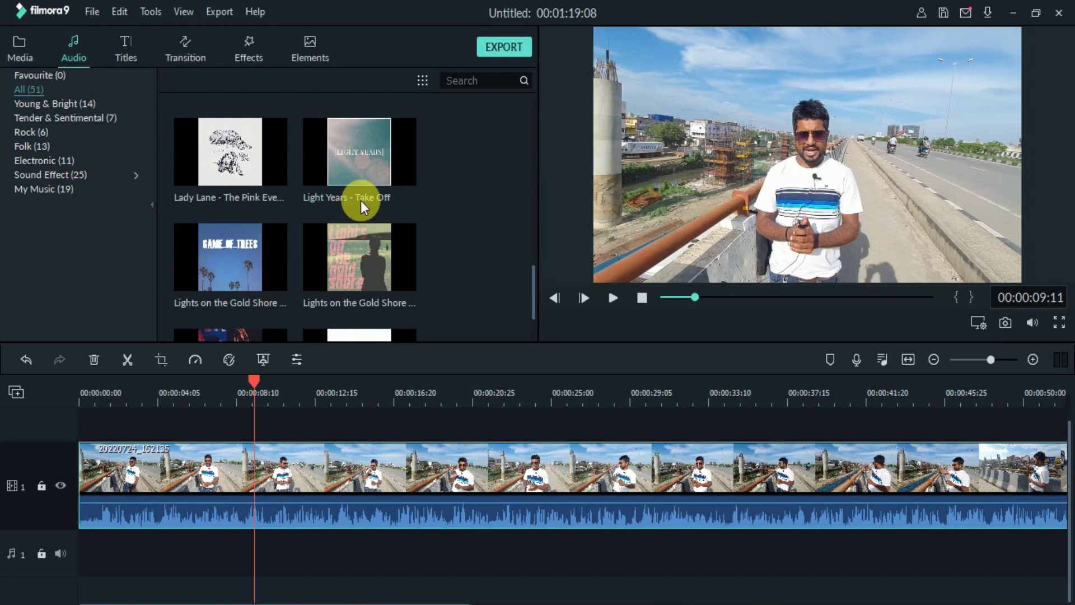
{"action": "scroll", "coordinate": [356, 201], "scroll_direction": "down", "scroll_amount": 5}
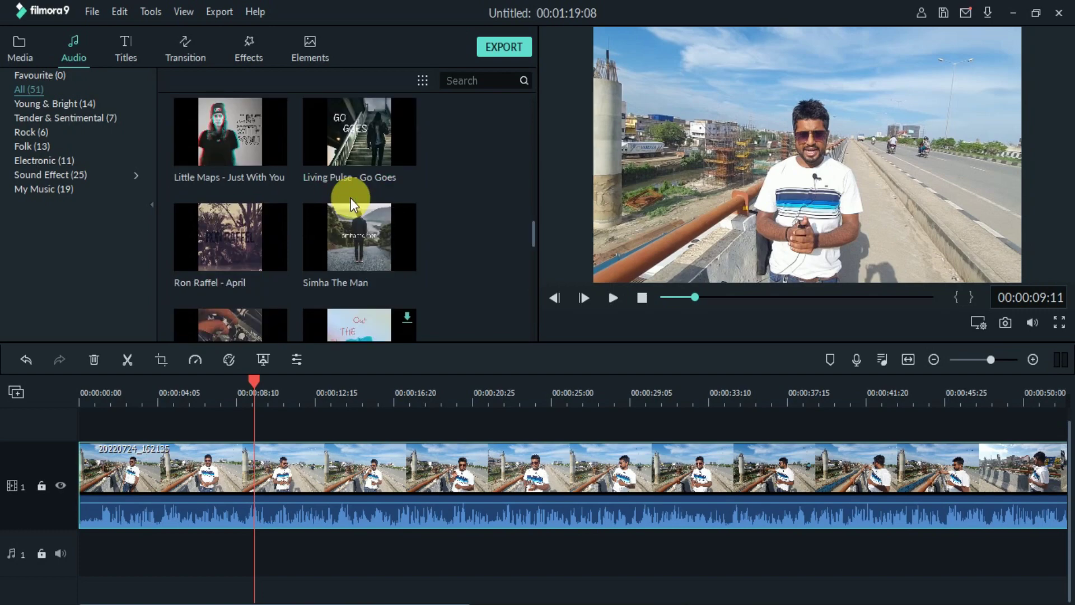
{"action": "left_click", "coordinate": [359, 238]}
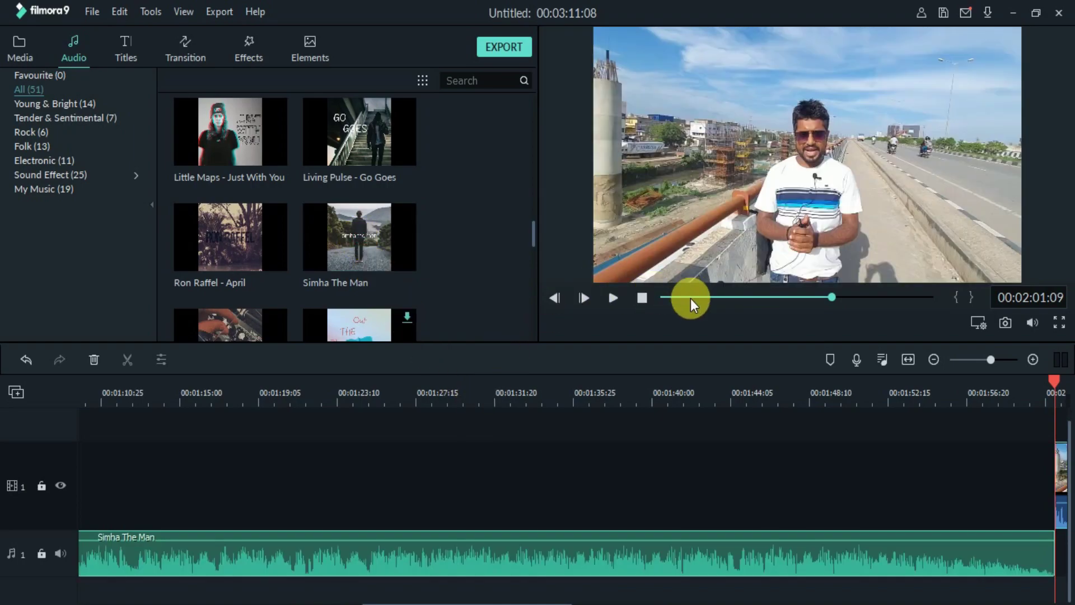
Preview the music and move the Simha The Man clip to the start of the audio track.
{"action": "left_click_drag", "start_coordinate": [690, 298], "coordinate": [658, 305]}
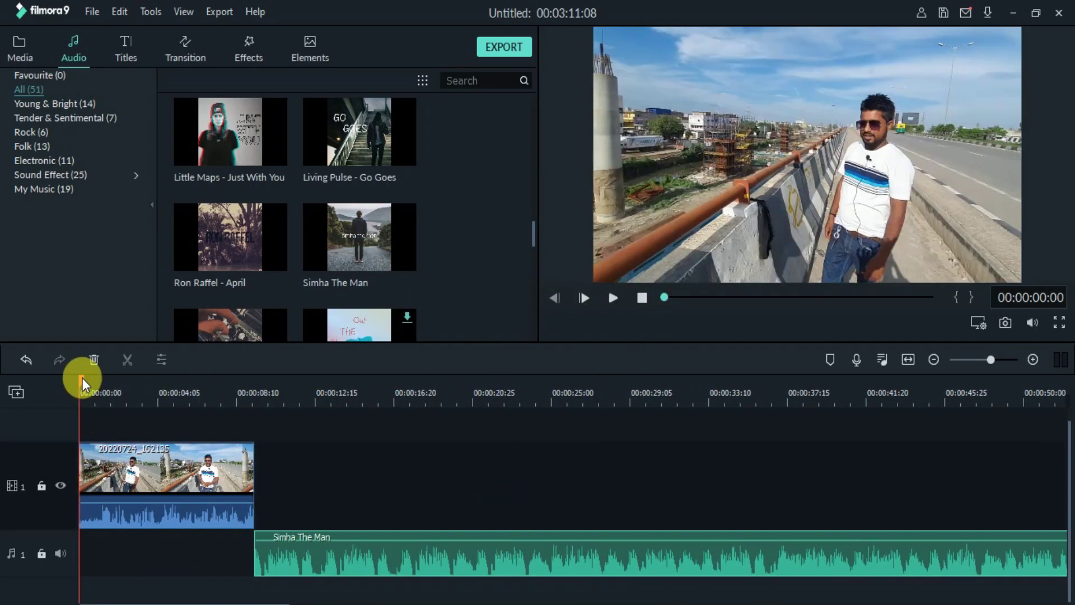
{"action": "left_click_drag", "start_coordinate": [82, 378], "coordinate": [306, 422]}
{"action": "key", "text": "space"}
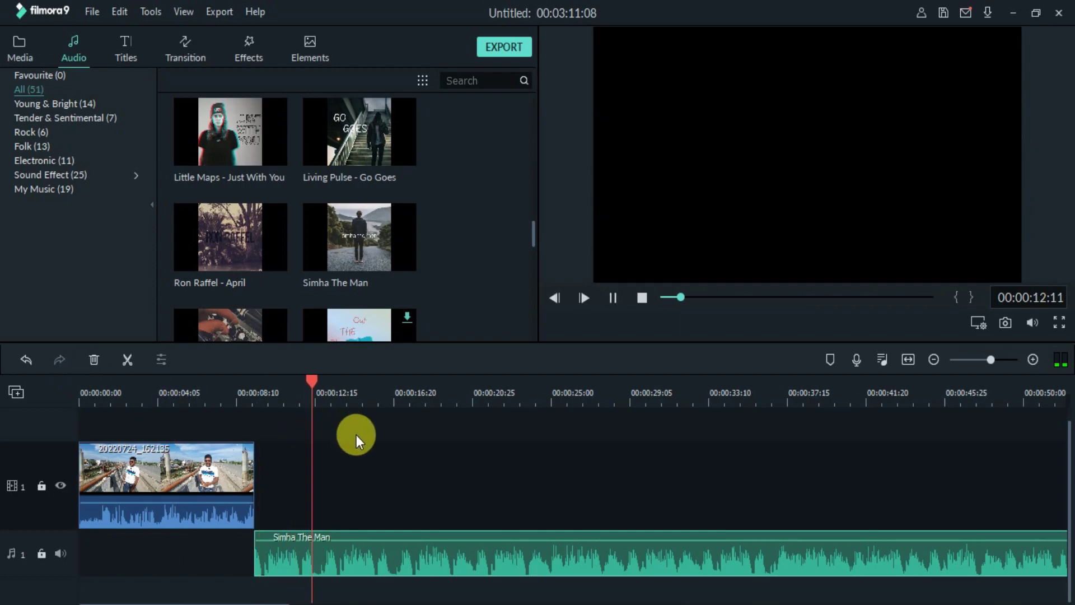
{"action": "left_click_drag", "start_coordinate": [275, 555], "coordinate": [95, 545]}
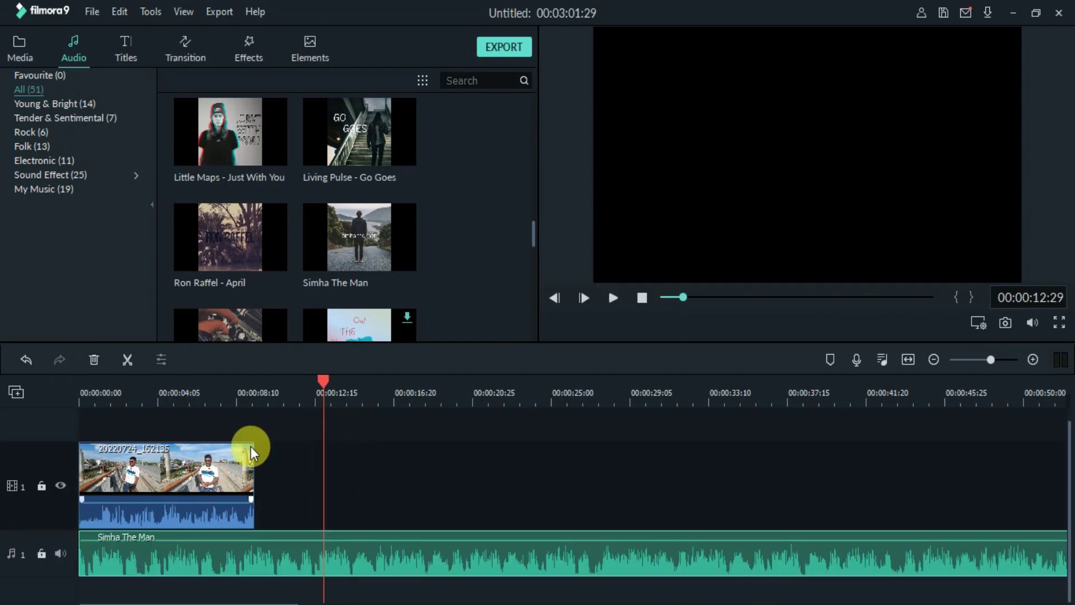
Lower the video clip's own audio volume to about -40 dB on the timeline and play the result.
{"action": "left_click_drag", "start_coordinate": [336, 387], "coordinate": [215, 420]}
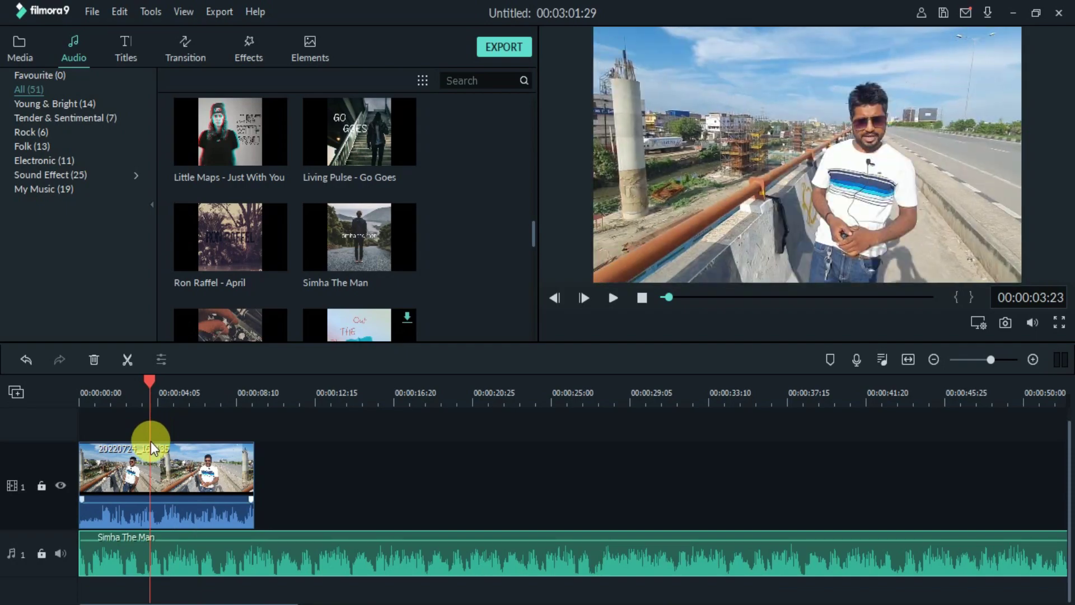
{"action": "left_click_drag", "start_coordinate": [214, 498], "coordinate": [224, 509]}
{"action": "key", "text": "space"}
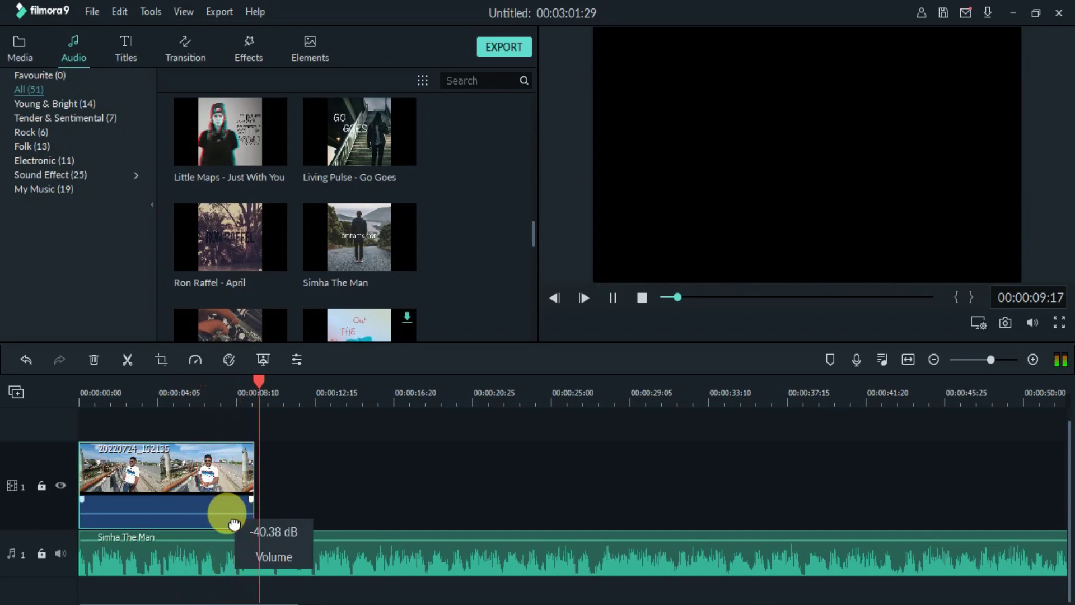
{"action": "key", "text": "space"}
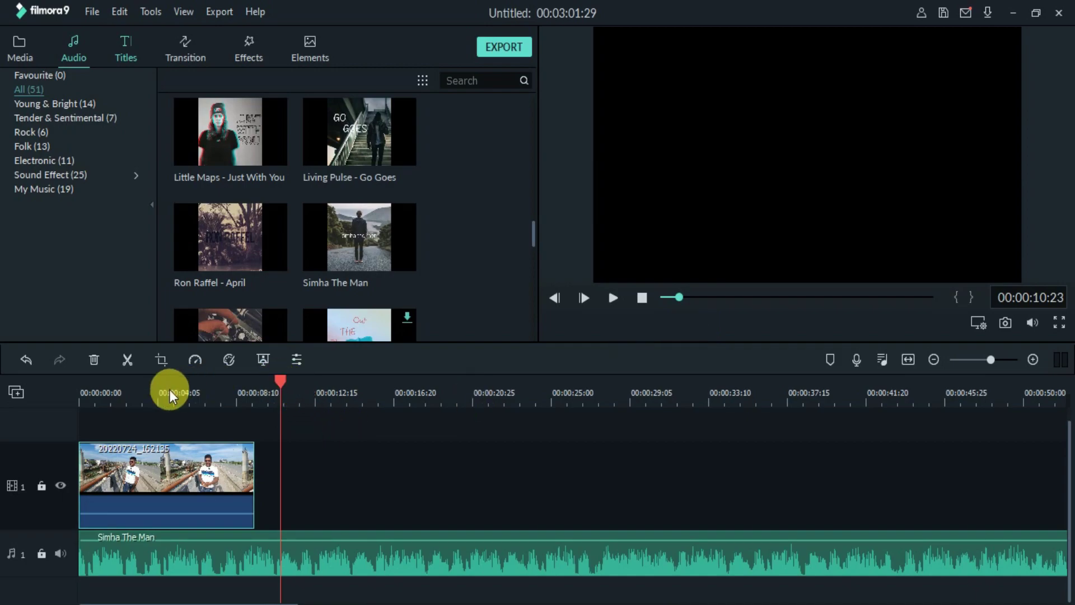
Add the Lower Third 2 title above the video at the start of the timeline.
{"action": "left_click", "coordinate": [145, 387]}
{"action": "left_click_drag", "start_coordinate": [146, 379], "coordinate": [57, 388]}
{"action": "left_click", "coordinate": [16, 392]}
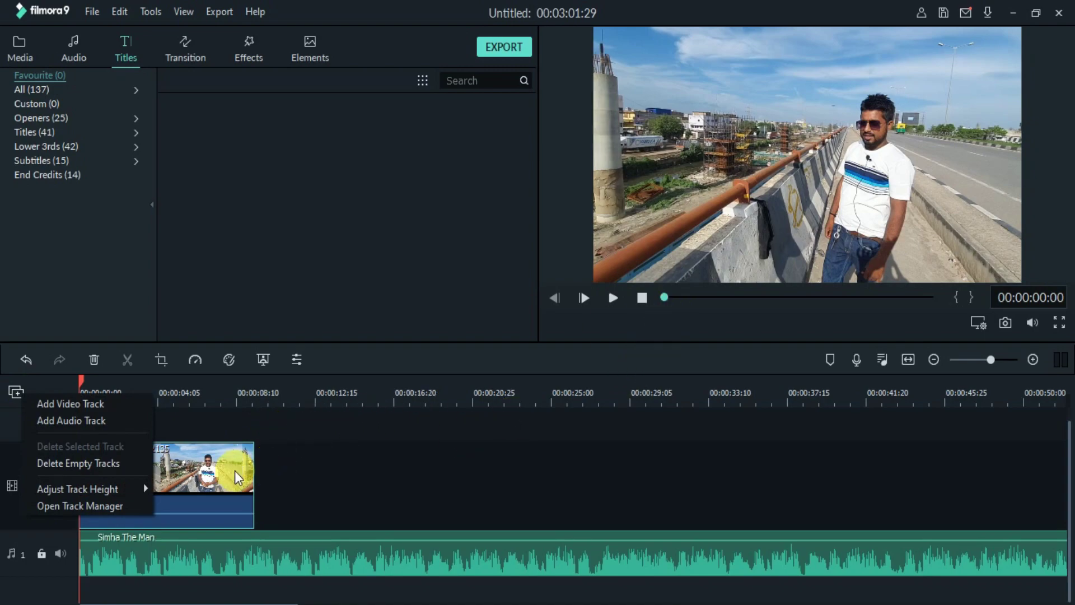
{"action": "left_click", "coordinate": [201, 454]}
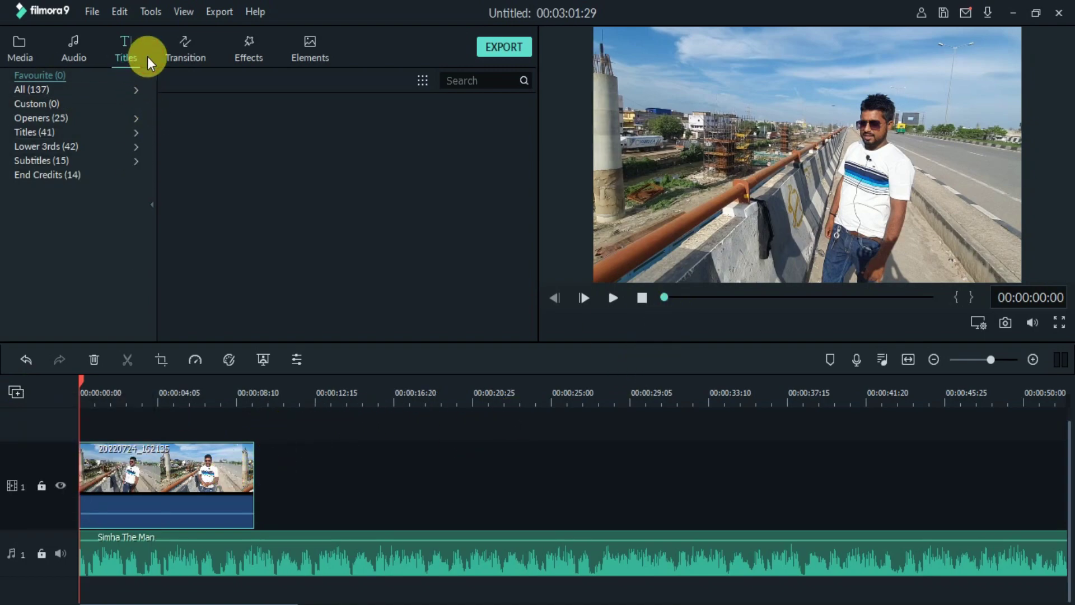
{"action": "left_click", "coordinate": [49, 85]}
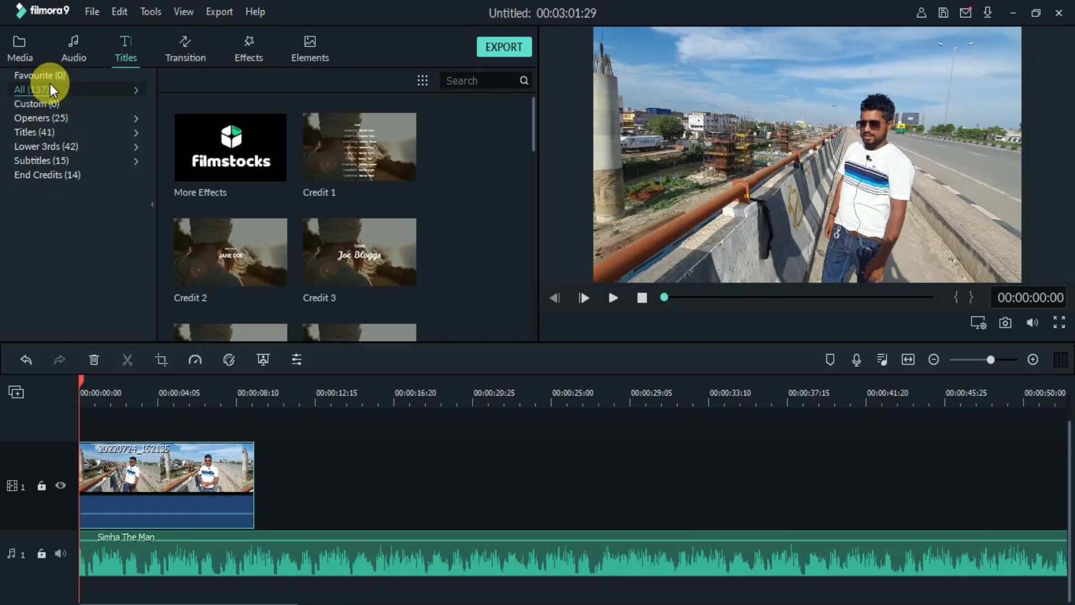
{"action": "scroll", "coordinate": [322, 237], "scroll_direction": "down", "scroll_amount": 4}
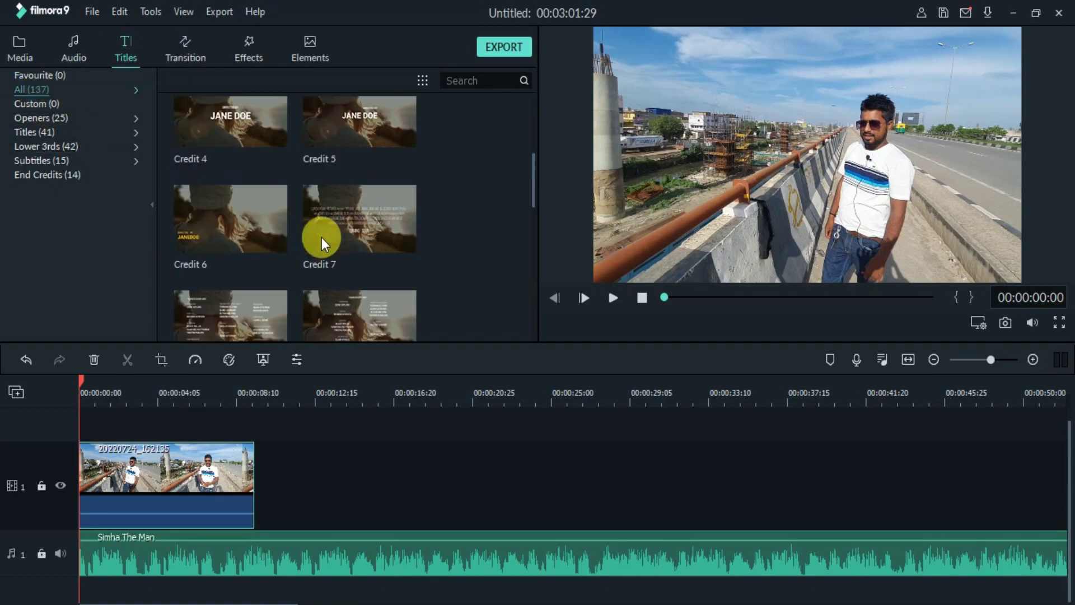
{"action": "scroll", "coordinate": [321, 238], "scroll_direction": "down", "scroll_amount": 10}
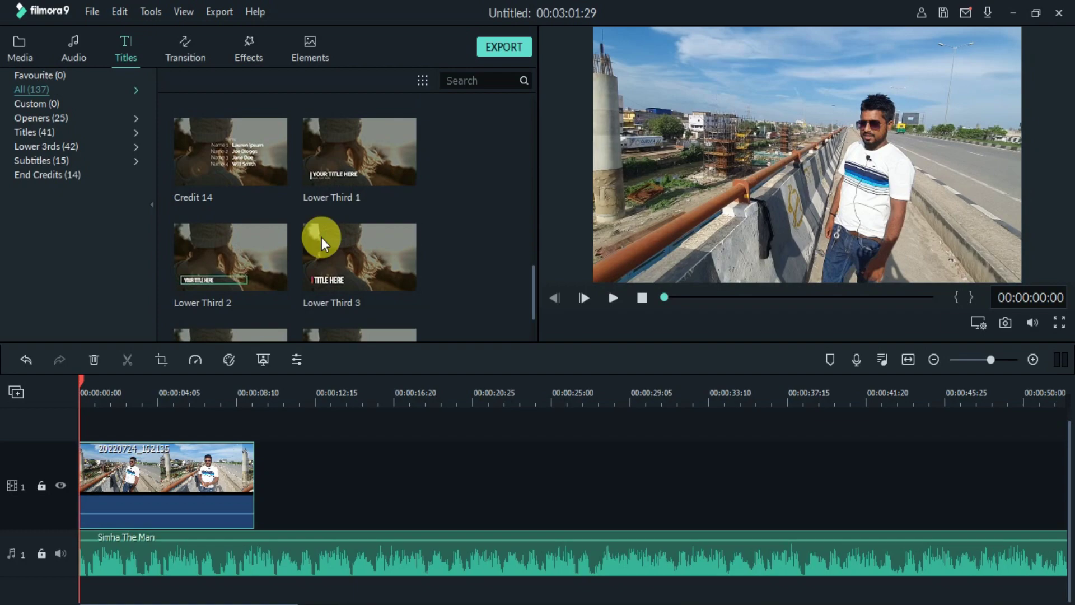
{"action": "left_click", "coordinate": [229, 257]}
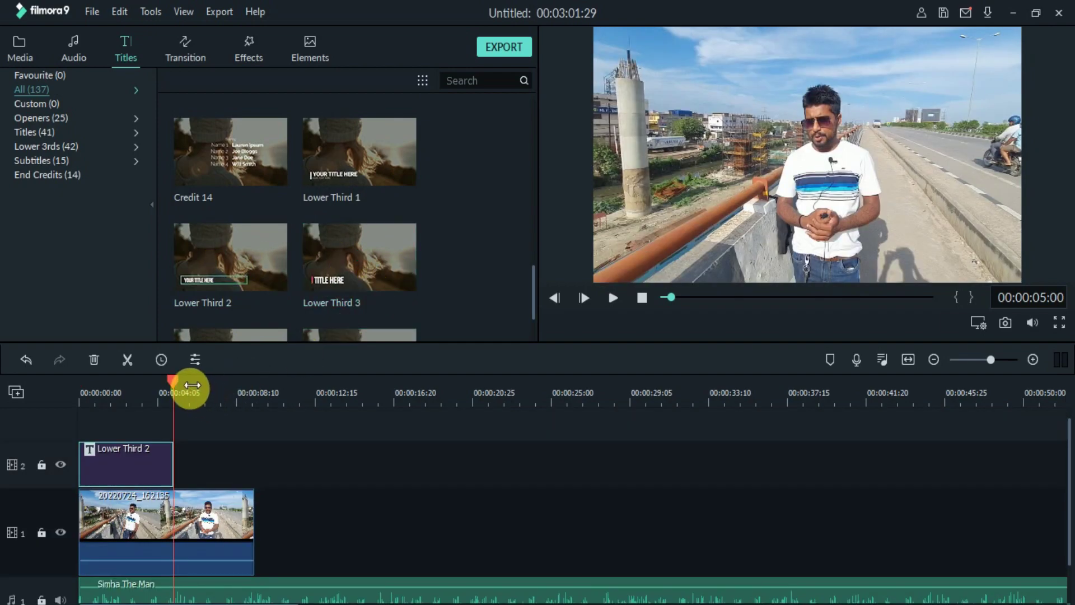
Preview the Lower Third 2 title and replace its placeholder text with "afafasfsfs".
{"action": "left_click_drag", "start_coordinate": [168, 384], "coordinate": [68, 415]}
{"action": "left_click", "coordinate": [127, 453]}
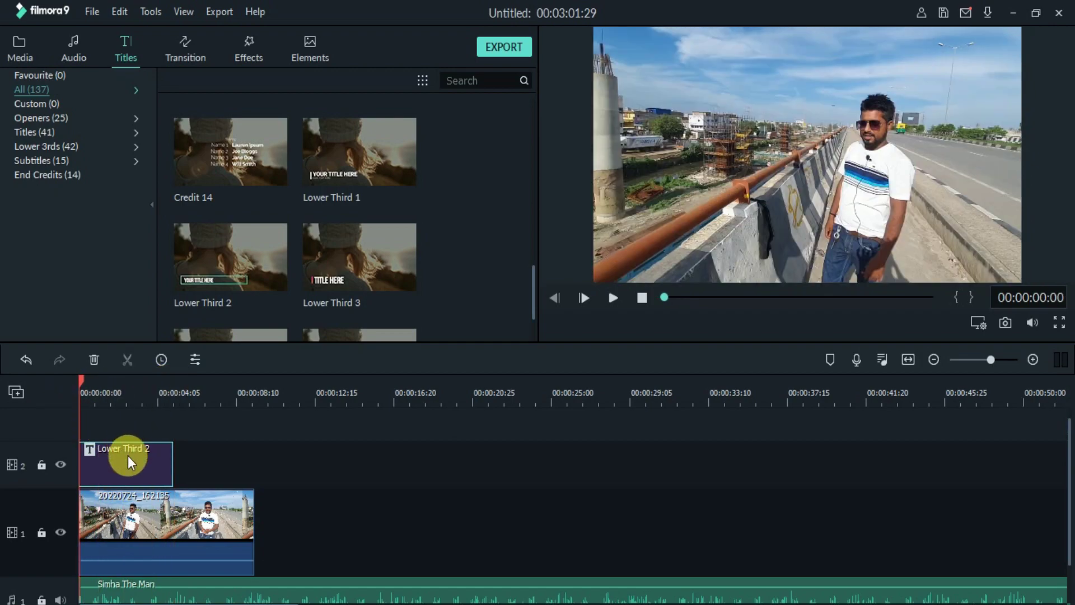
{"action": "key", "text": "space"}
{"action": "key", "text": "space"}
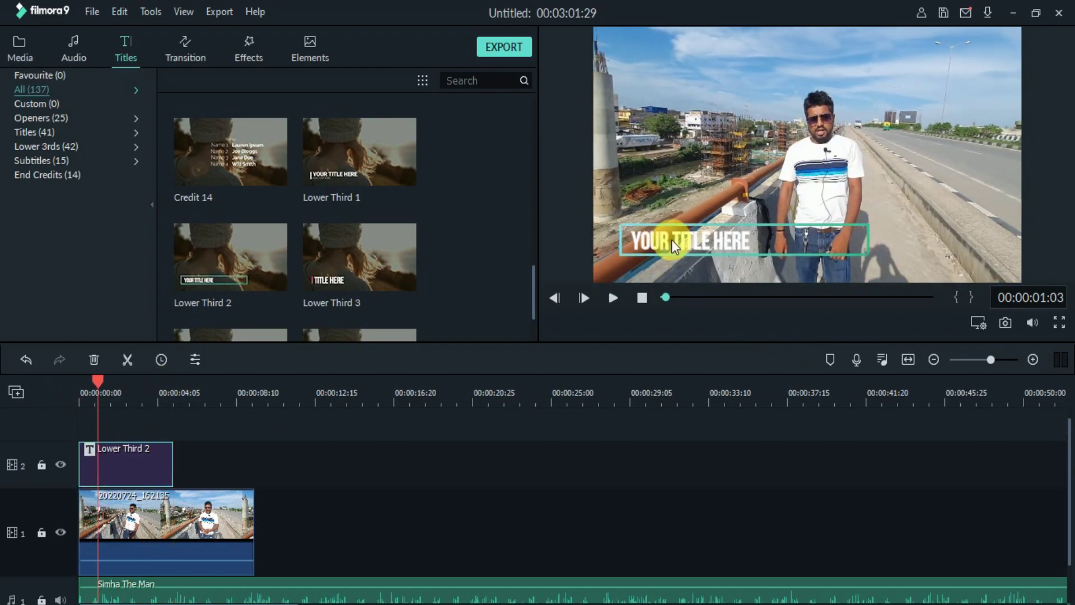
{"action": "left_click", "coordinate": [696, 251]}
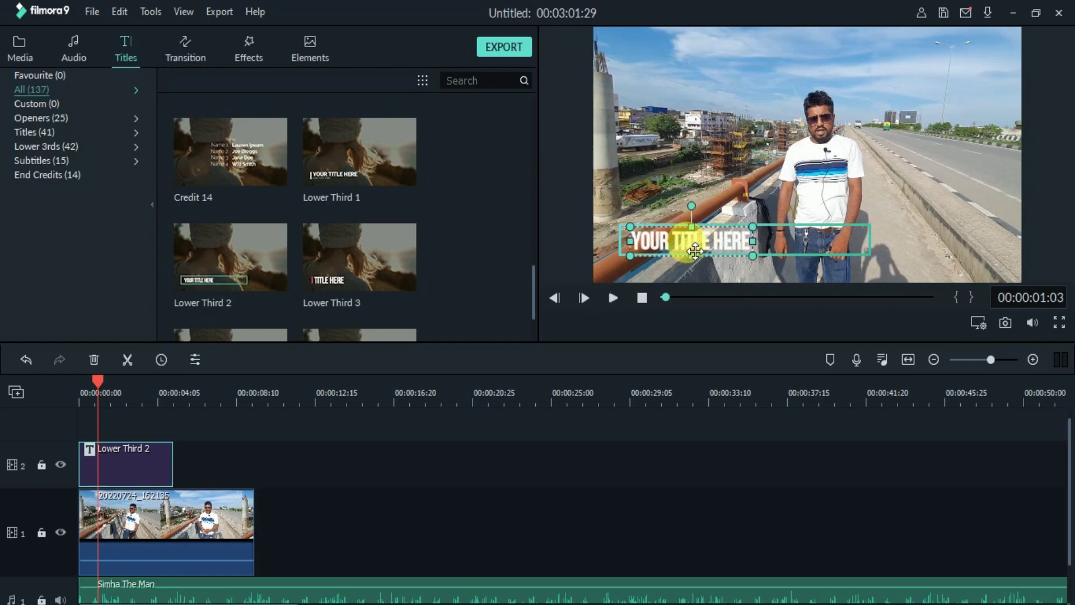
{"action": "double_click", "coordinate": [143, 462]}
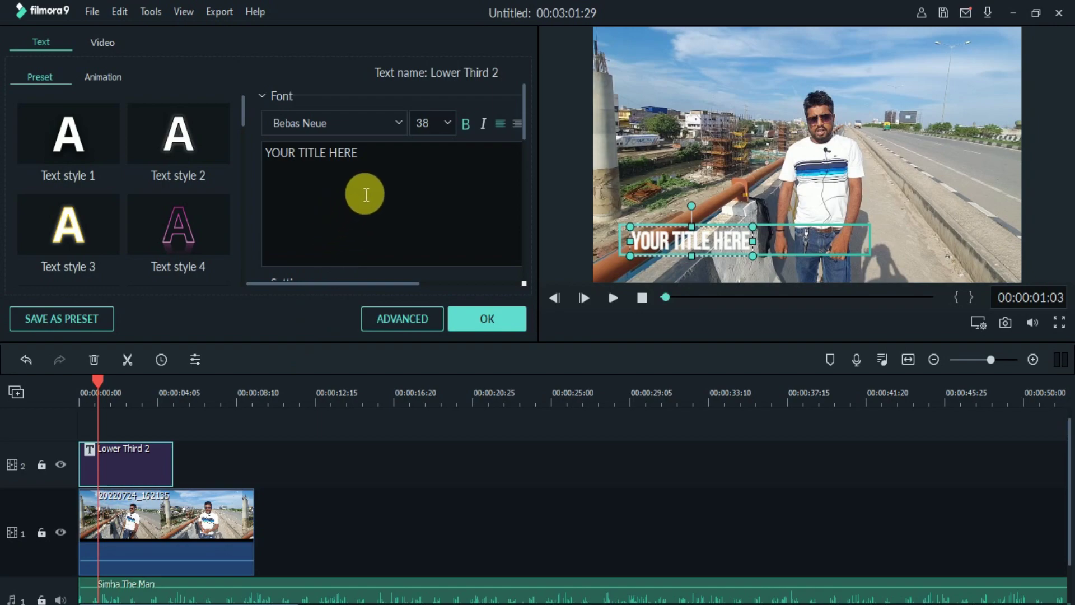
{"action": "triple_click", "coordinate": [372, 171]}
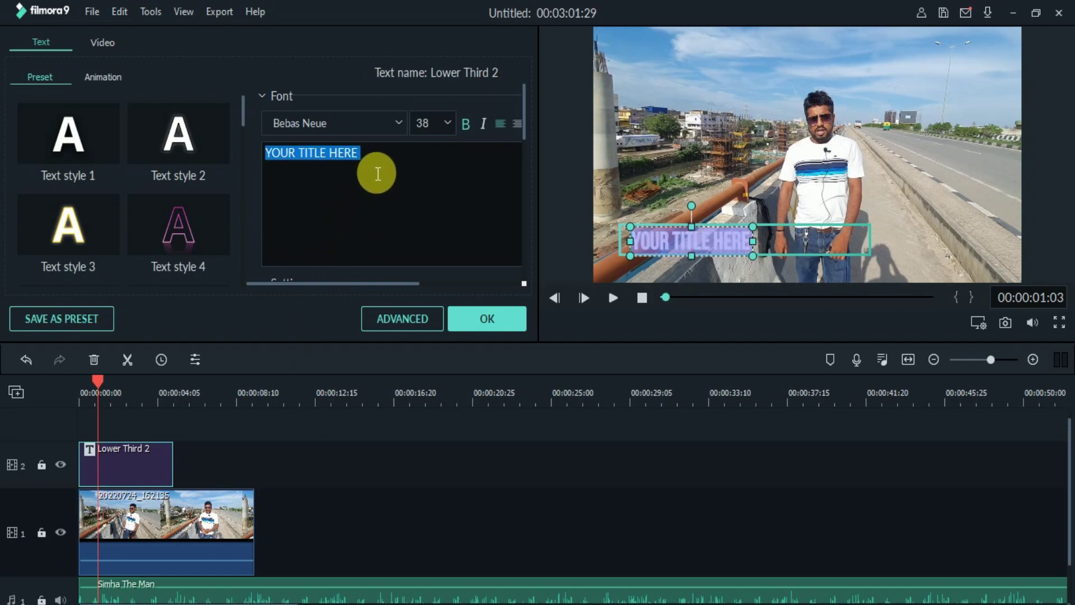
{"action": "type", "text": "afafasfsfs"}
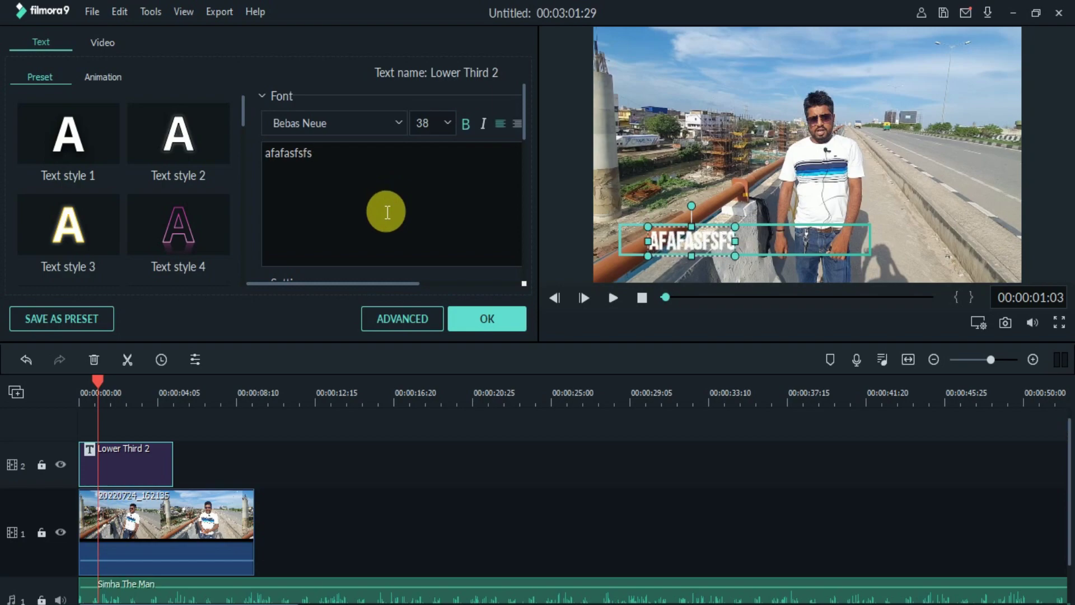
{"action": "left_click", "coordinate": [508, 321]}
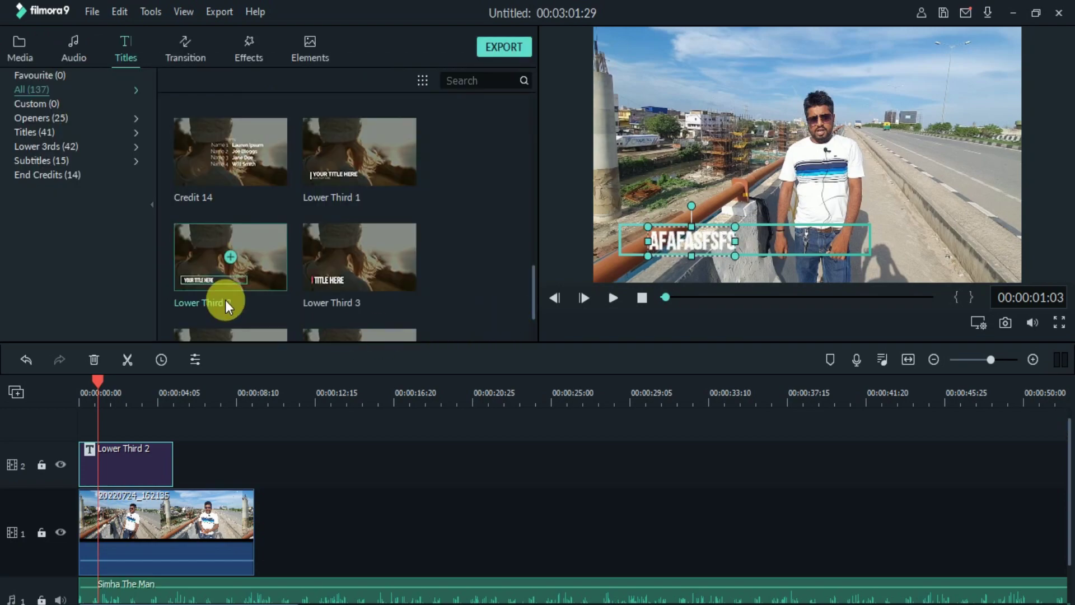
Add the Blind 1 transition to both ends of the Lower Third 2 title and play the result.
{"action": "left_click", "coordinate": [193, 51]}
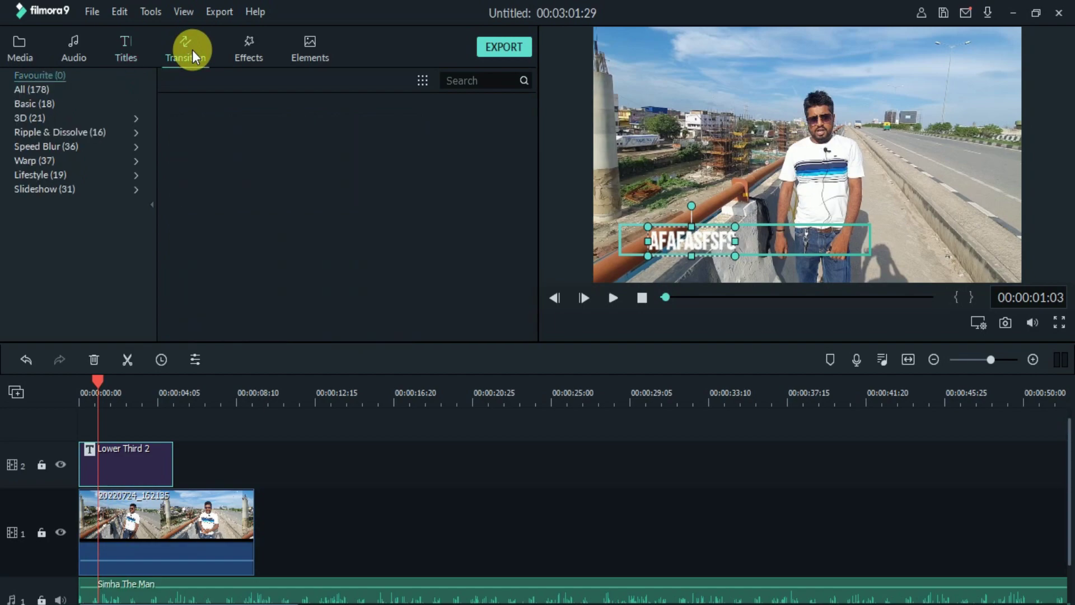
{"action": "left_click", "coordinate": [54, 103]}
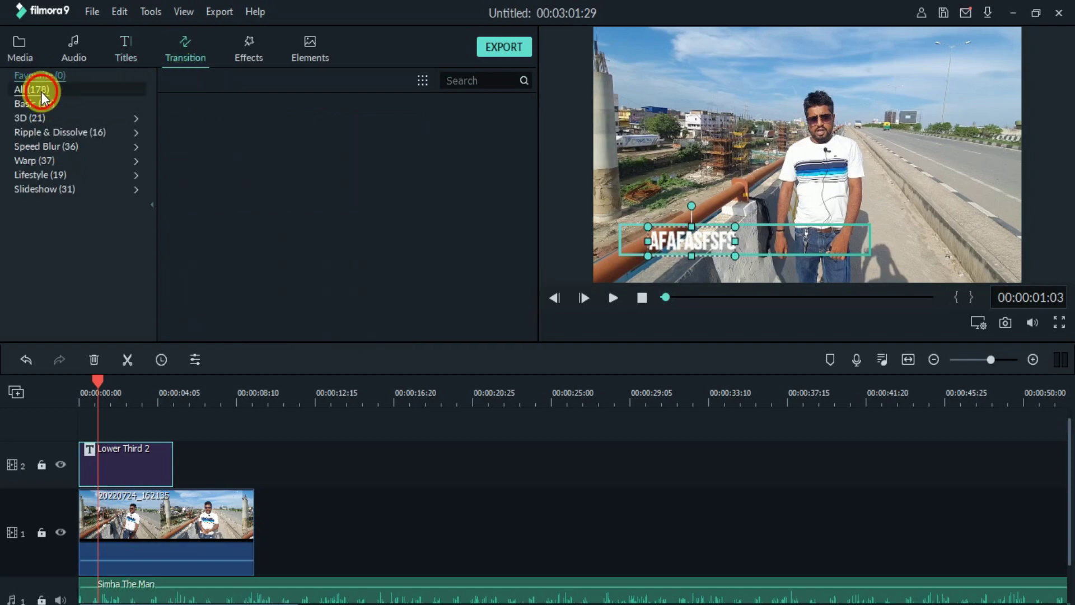
{"action": "left_click", "coordinate": [42, 92]}
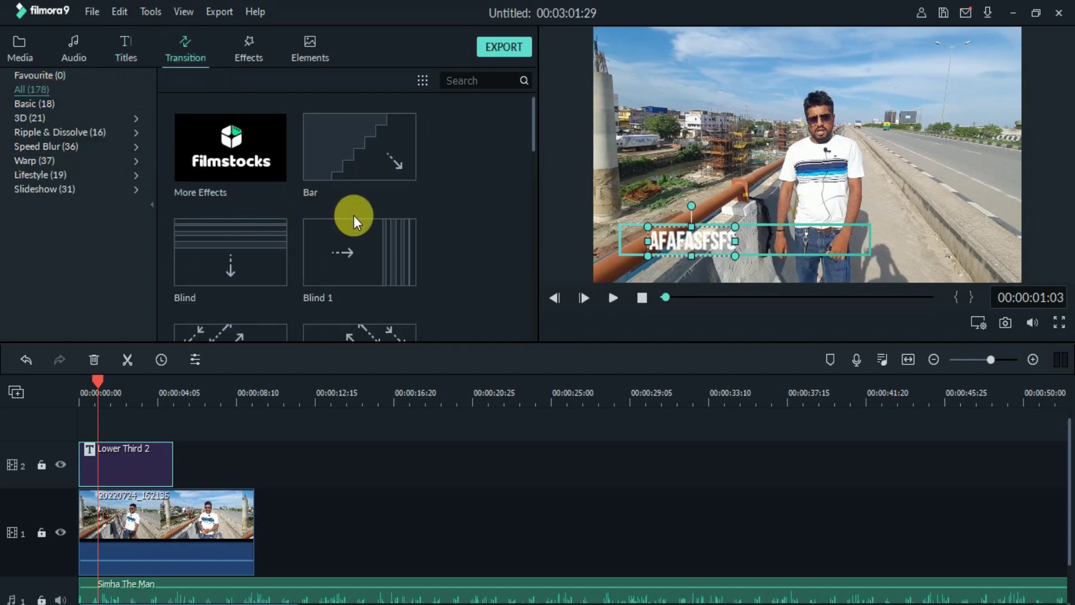
{"action": "left_click", "coordinate": [352, 251]}
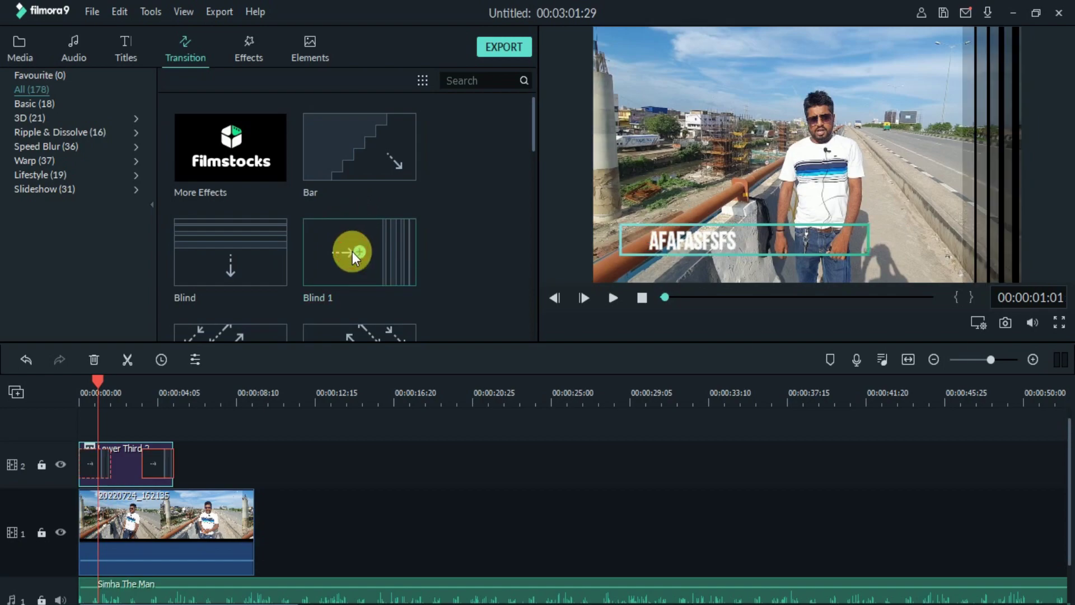
{"action": "key", "text": "space"}
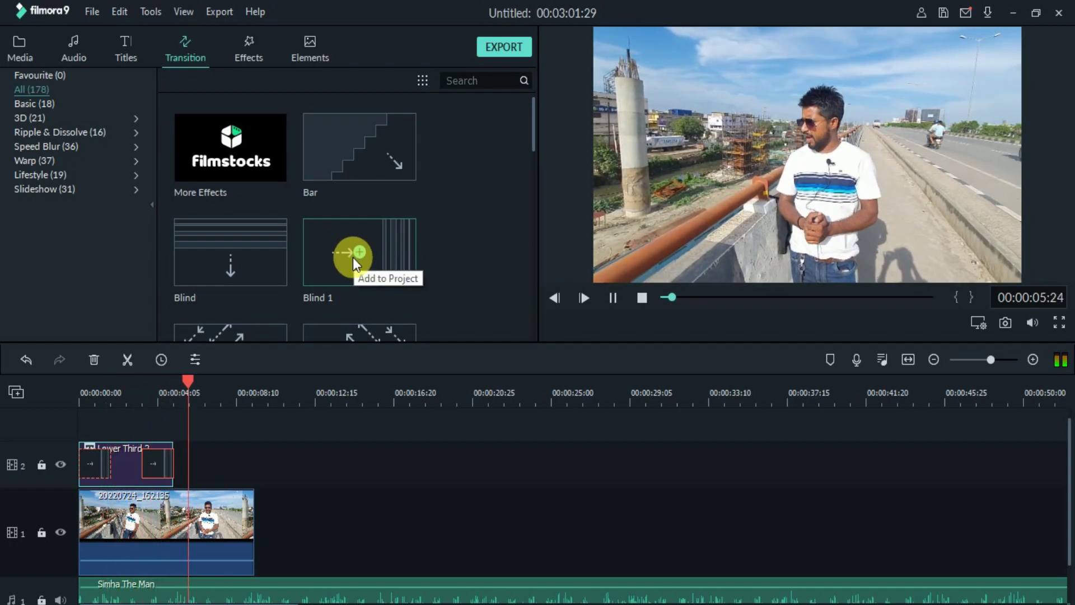
{"action": "key", "text": "space"}
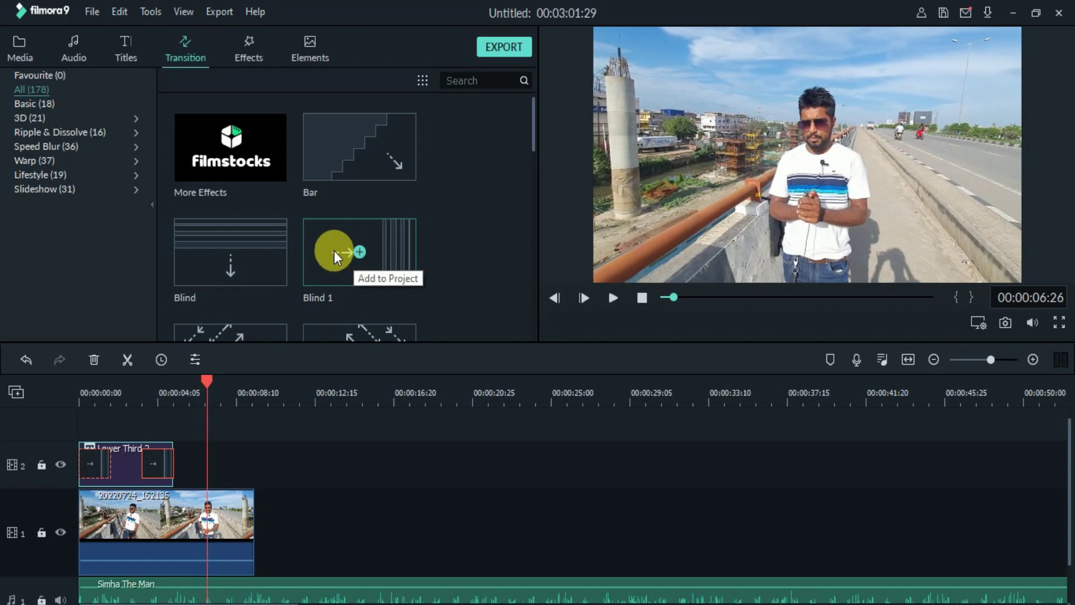
Add the Blue Explosion effect above the video, place it directly after the Lower Third 2 title and play that section.
{"action": "left_click", "coordinate": [252, 58]}
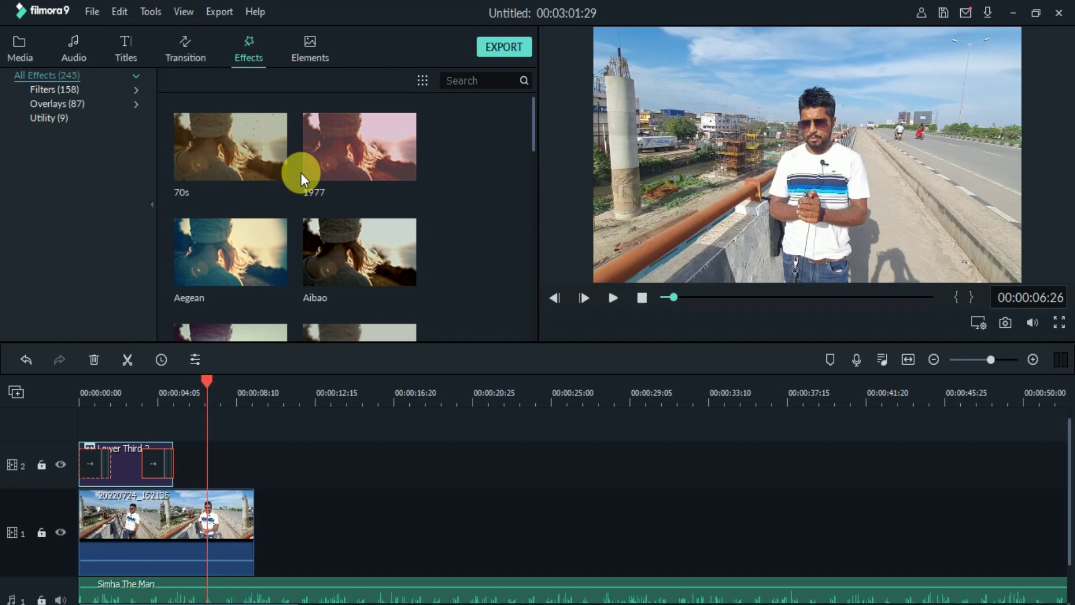
{"action": "scroll", "coordinate": [313, 191], "scroll_direction": "down", "scroll_amount": 10}
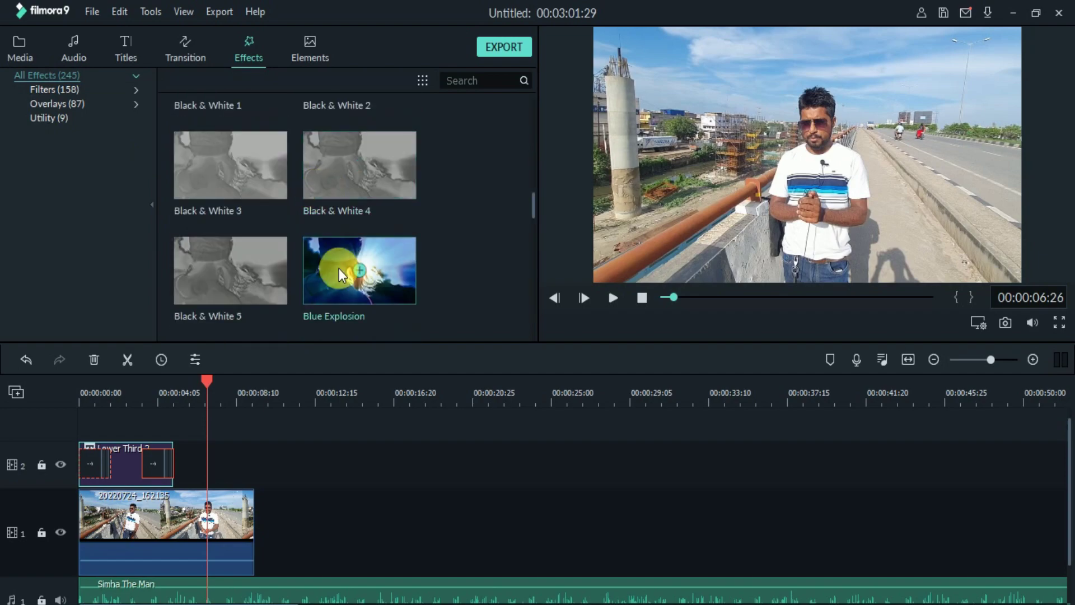
{"action": "left_click", "coordinate": [341, 275]}
{"action": "left_click", "coordinate": [361, 272]}
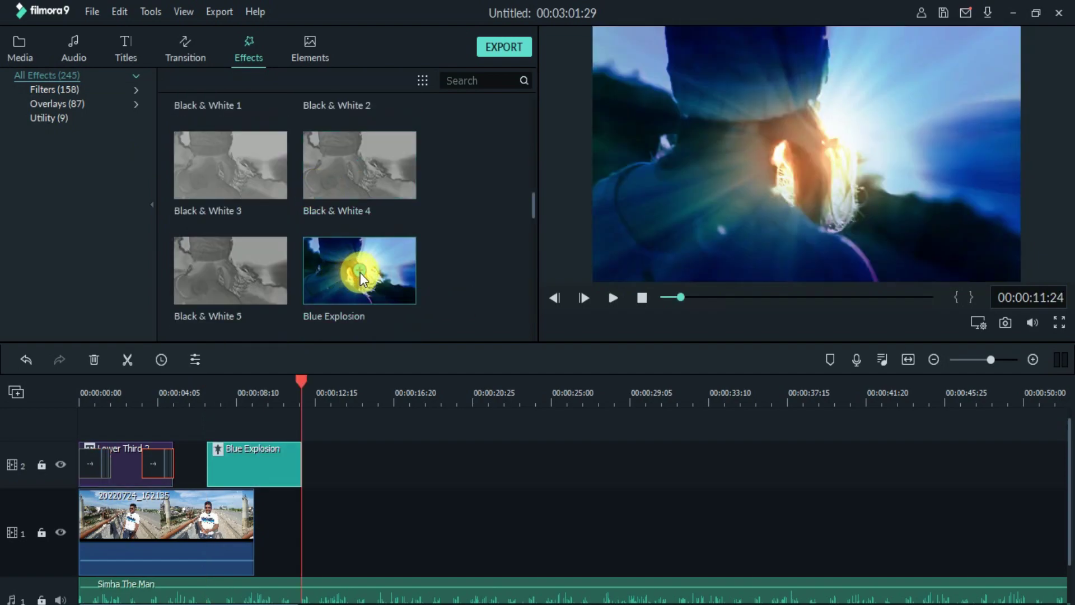
{"action": "left_click_drag", "start_coordinate": [360, 272], "coordinate": [242, 463]}
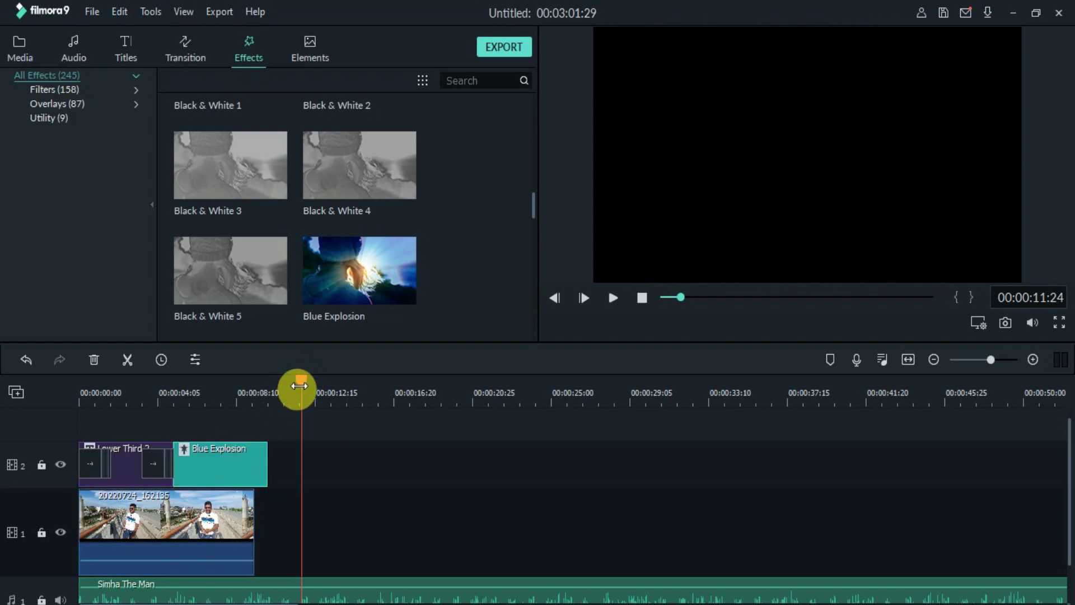
{"action": "left_click_drag", "start_coordinate": [299, 386], "coordinate": [127, 403]}
{"action": "key", "text": "space"}
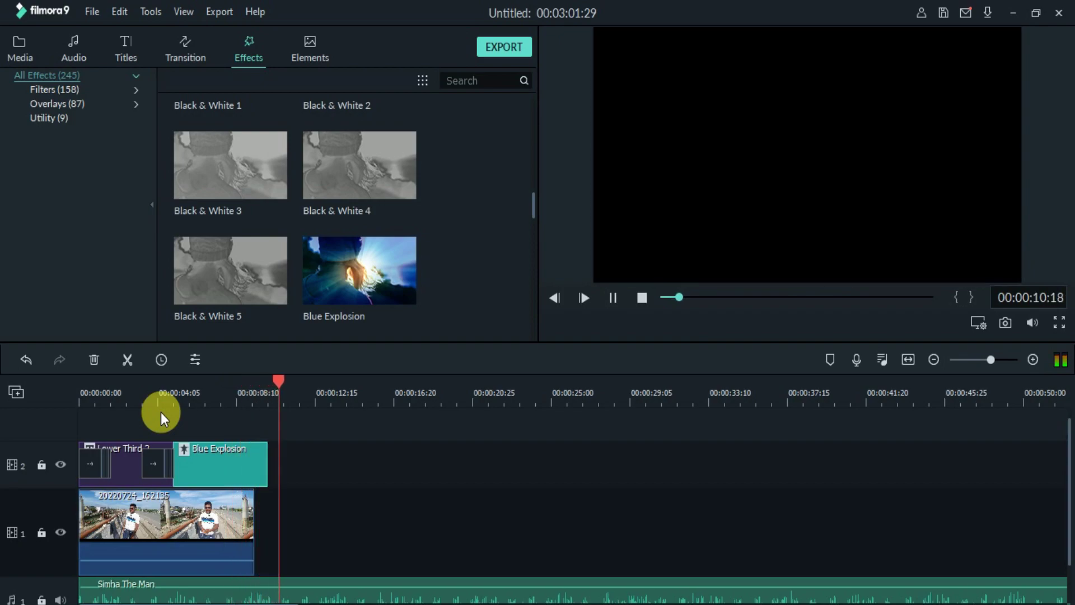
{"action": "key", "text": "space"}
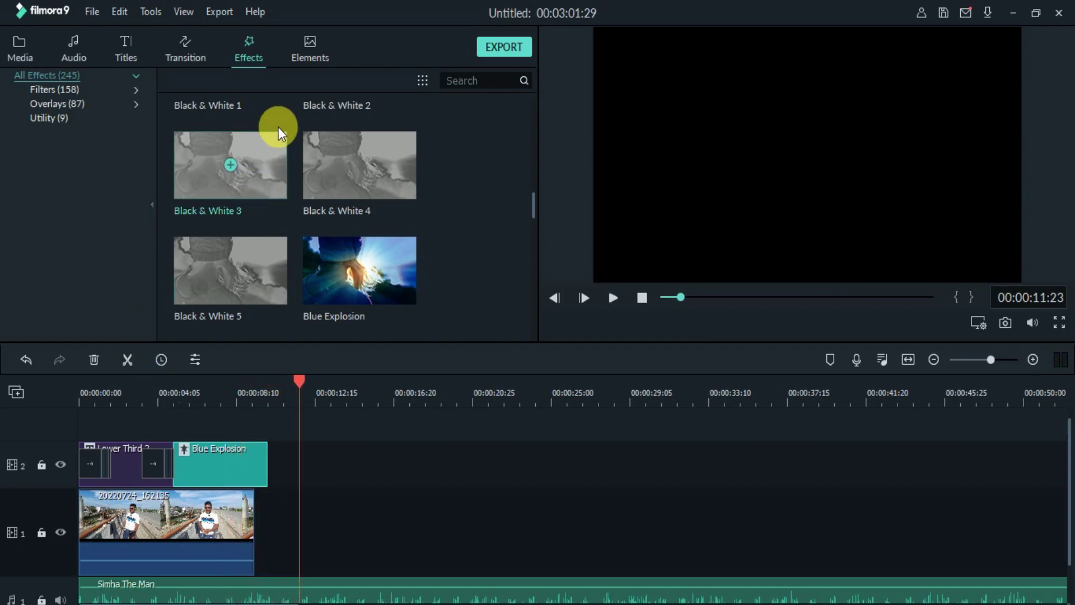
Add the Badge Element 10 "Popular" badge to the main video track, directly after the video clip.
{"action": "left_click", "coordinate": [310, 51]}
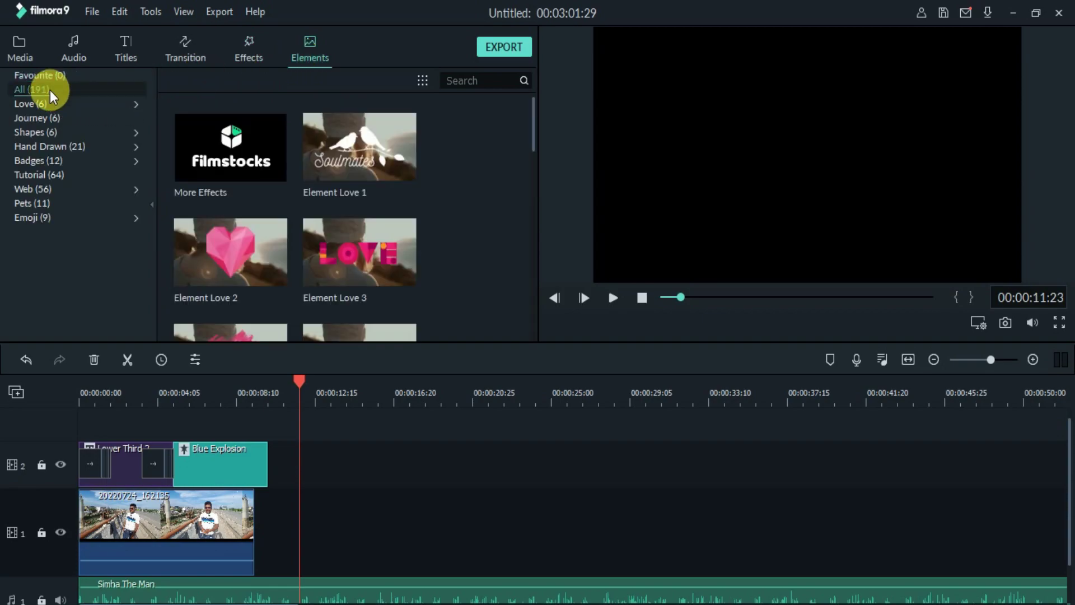
{"action": "scroll", "coordinate": [240, 242], "scroll_direction": "down", "scroll_amount": 3}
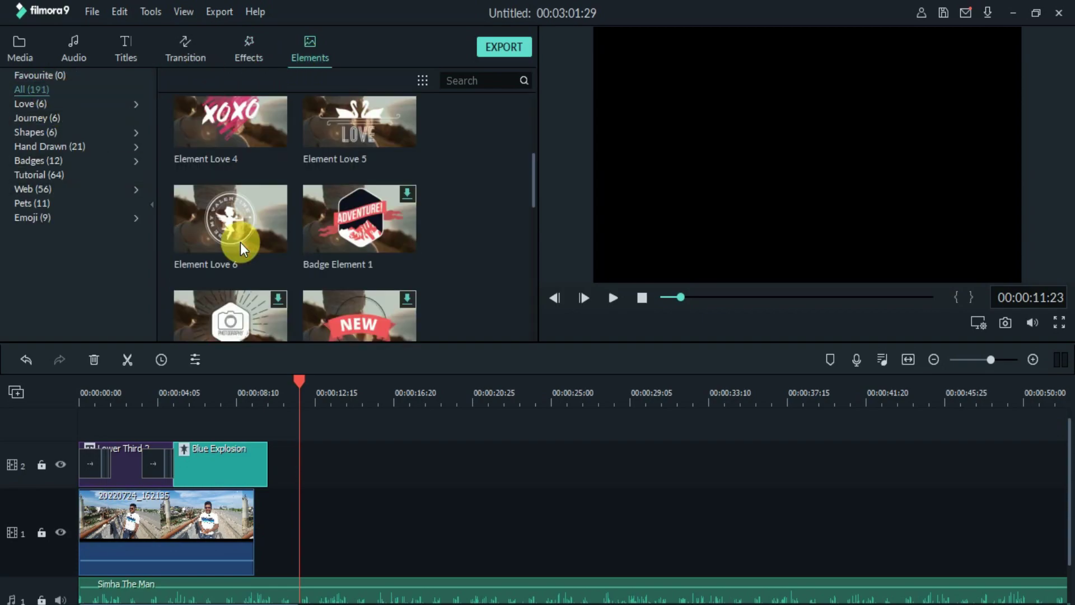
{"action": "scroll", "coordinate": [278, 255], "scroll_direction": "down", "scroll_amount": 3}
{"action": "scroll", "coordinate": [287, 256], "scroll_direction": "down", "scroll_amount": 3}
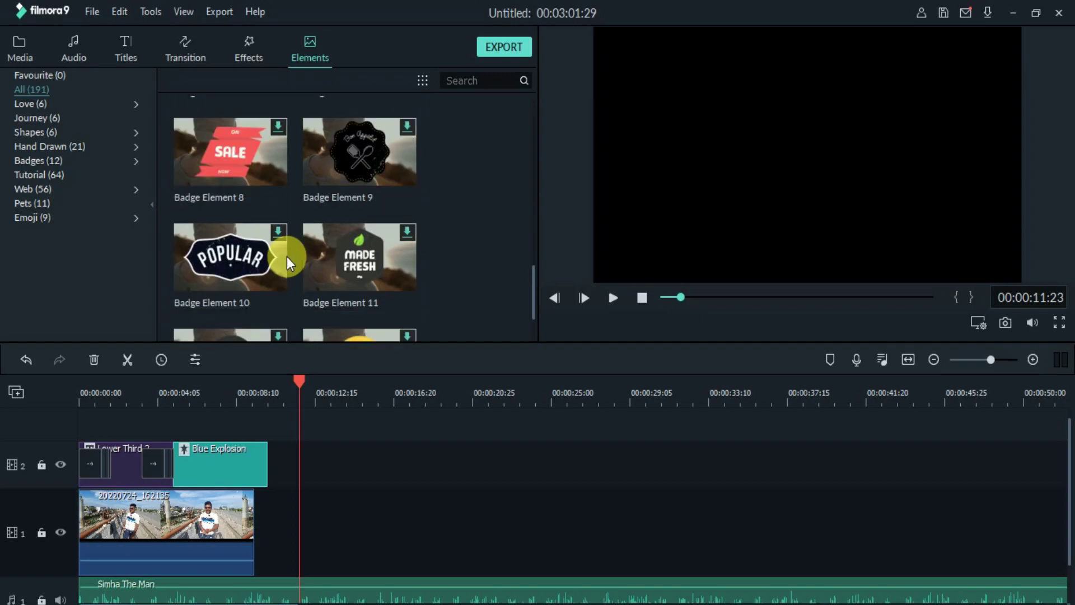
{"action": "left_click", "coordinate": [229, 256]}
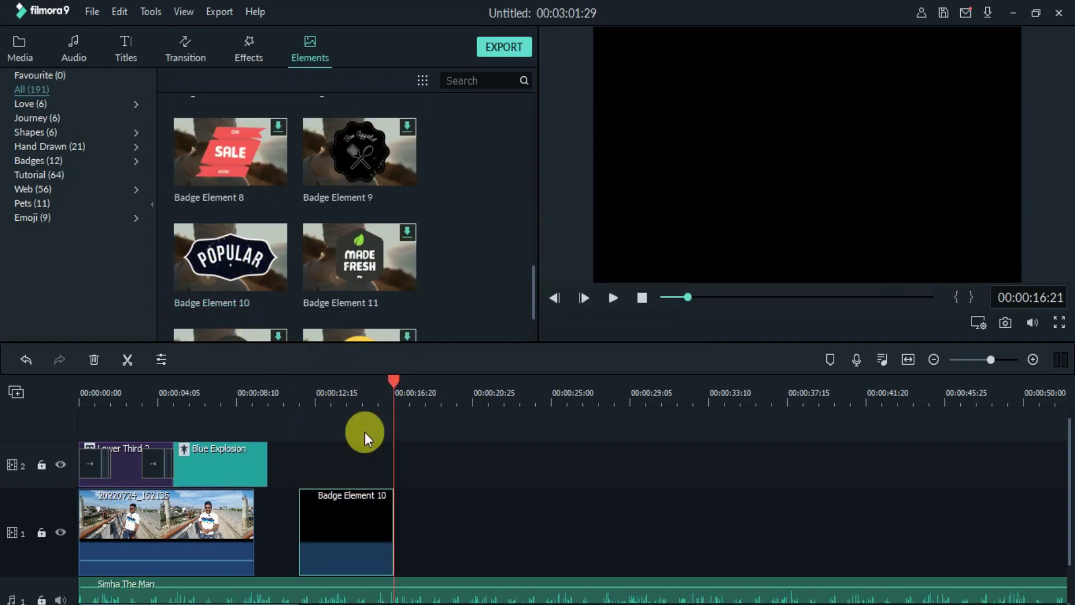
{"action": "left_click_drag", "start_coordinate": [362, 499], "coordinate": [317, 506]}
Play the timeline from about 00:00:07:10 into the Badge Element 10 section.
{"action": "left_click_drag", "start_coordinate": [394, 379], "coordinate": [331, 378]}
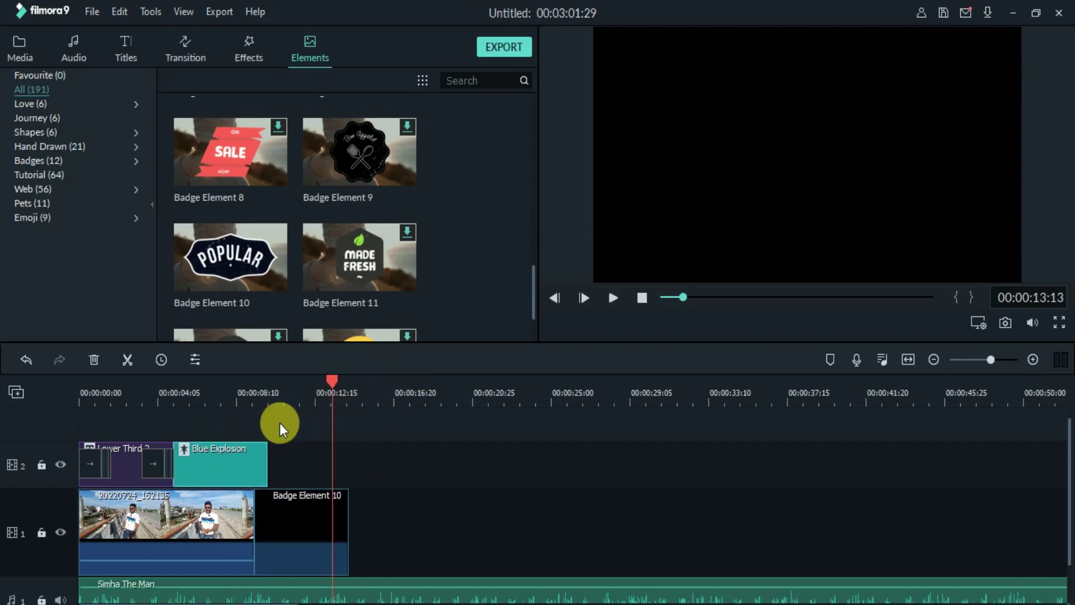
{"action": "left_click", "coordinate": [217, 428]}
{"action": "left_click_drag", "start_coordinate": [333, 380], "coordinate": [229, 380]}
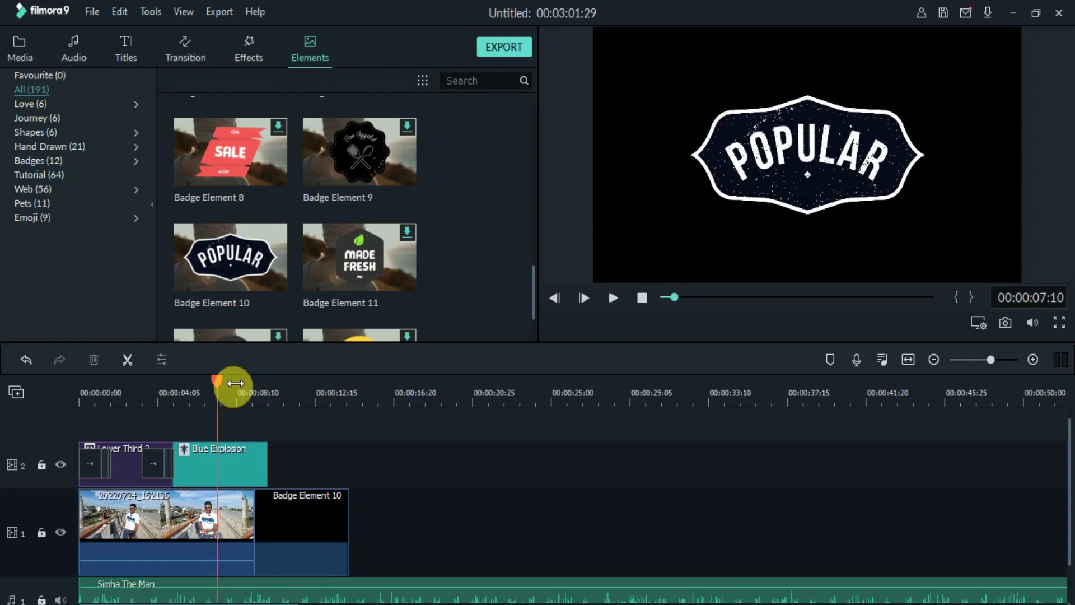
{"action": "key", "text": "space"}
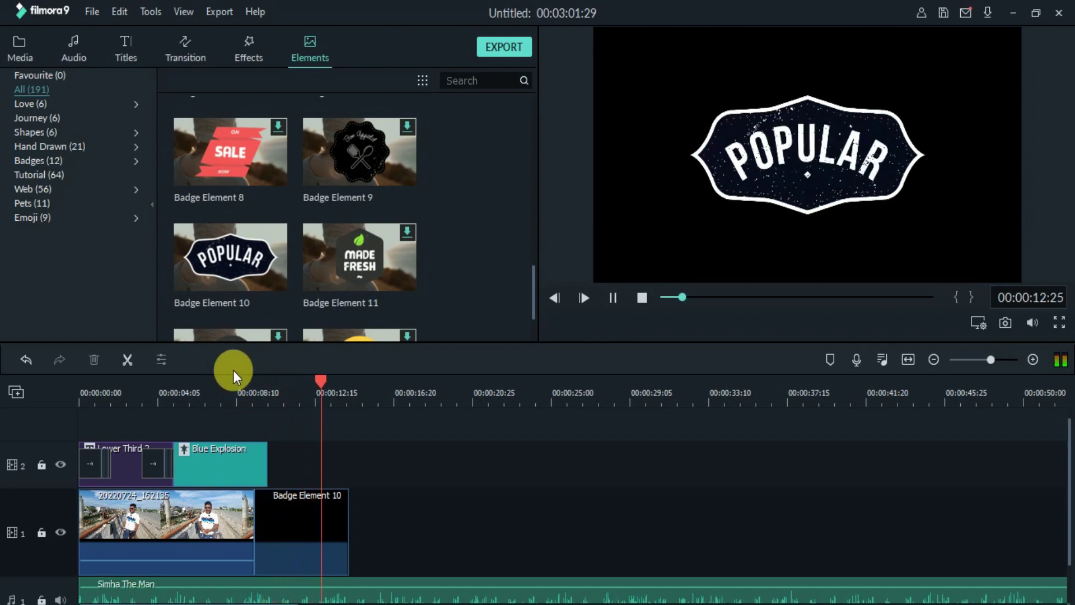
{"action": "key", "text": "space"}
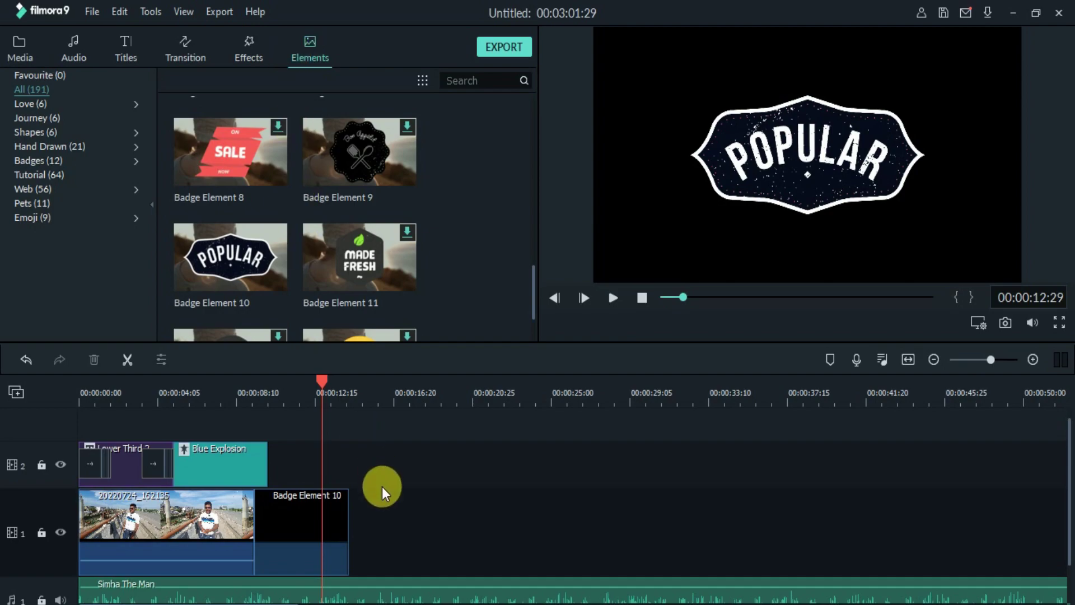
Play the timeline from the start and split the video clip at 00:00:03:13.
{"action": "left_click_drag", "start_coordinate": [324, 381], "coordinate": [79, 422]}
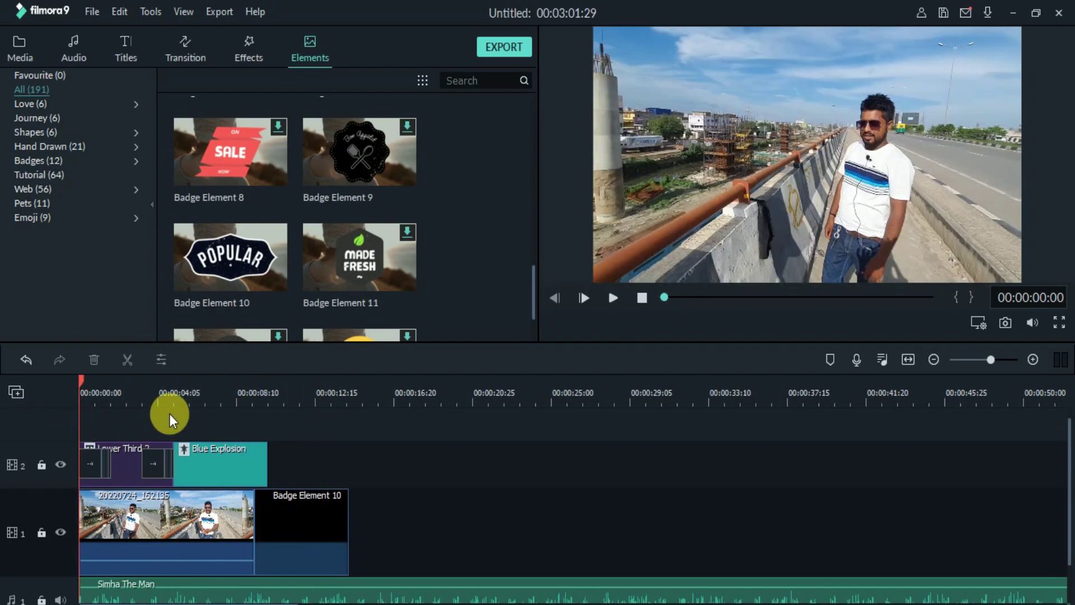
{"action": "left_click", "coordinate": [130, 488]}
{"action": "key", "text": "space"}
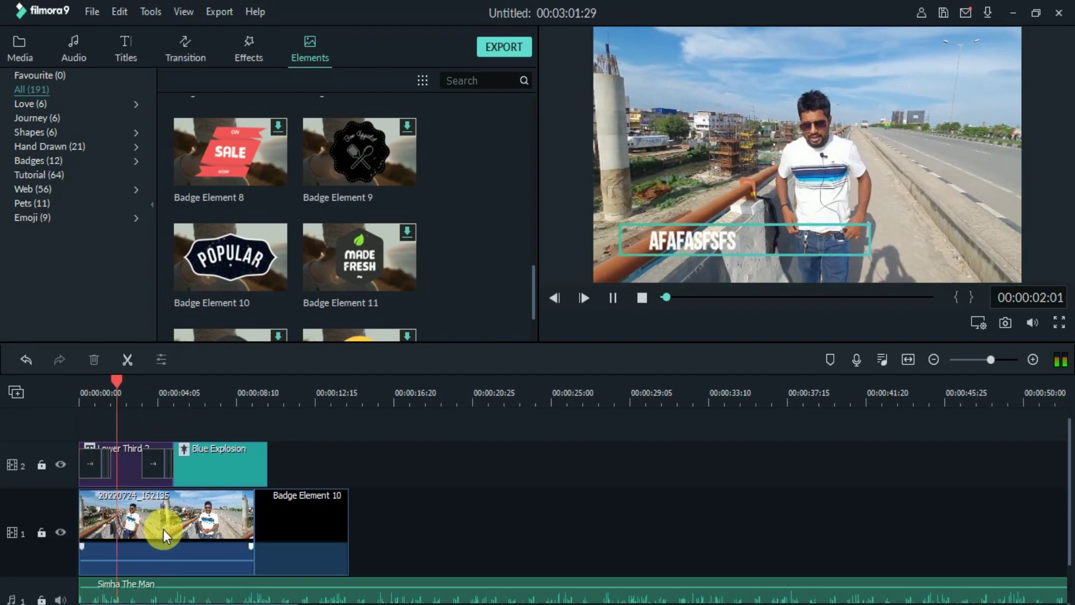
{"action": "key", "text": "space"}
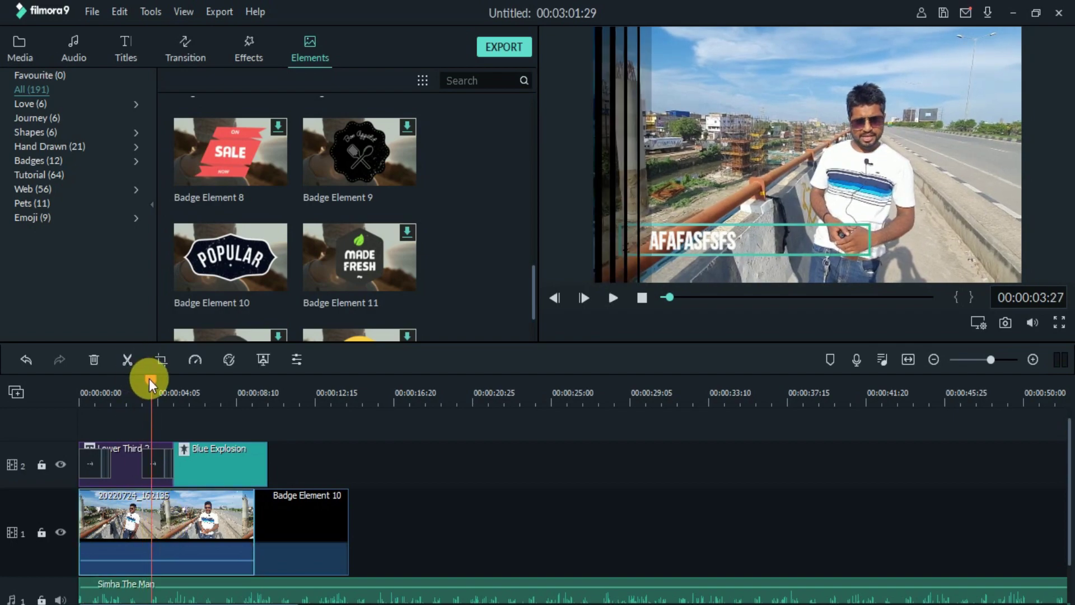
{"action": "left_click_drag", "start_coordinate": [149, 379], "coordinate": [144, 405]}
{"action": "left_click", "coordinate": [184, 491]}
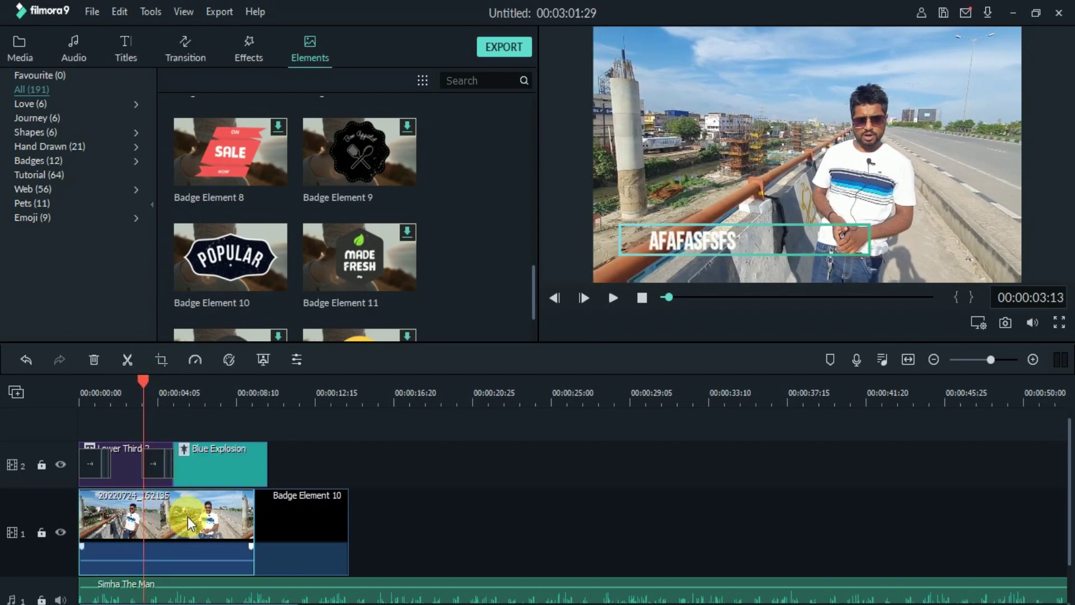
{"action": "left_click", "coordinate": [127, 359]}
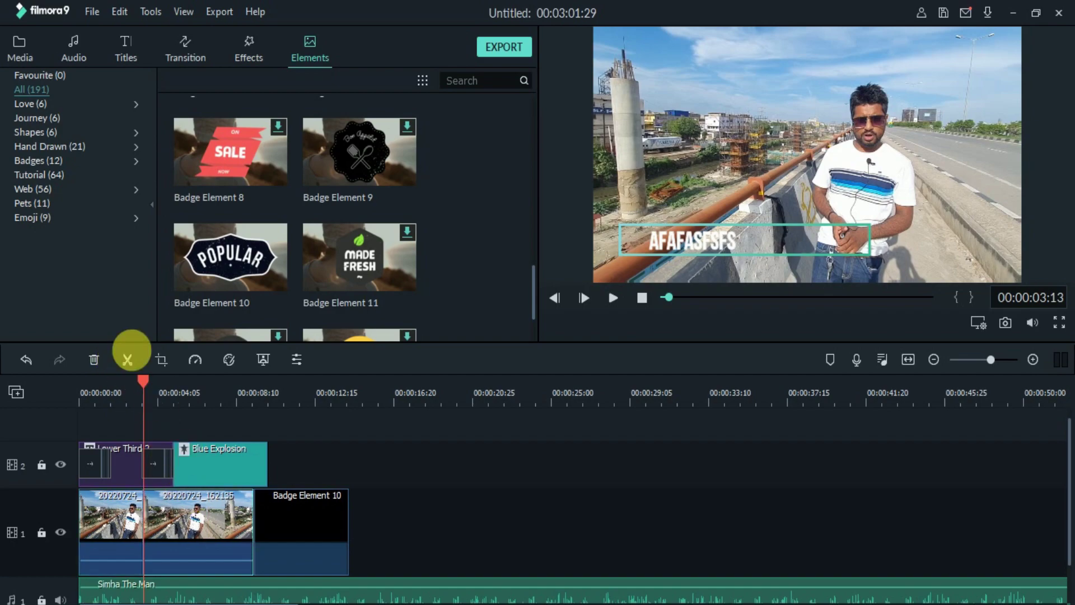
{"action": "left_click", "coordinate": [127, 359]}
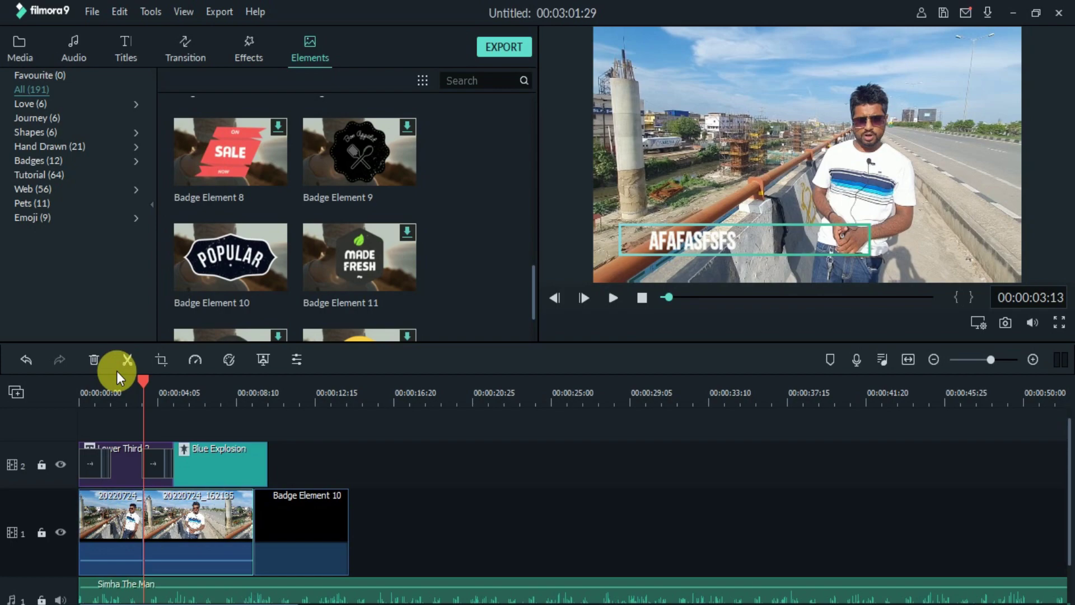
{"action": "left_click", "coordinate": [346, 461]}
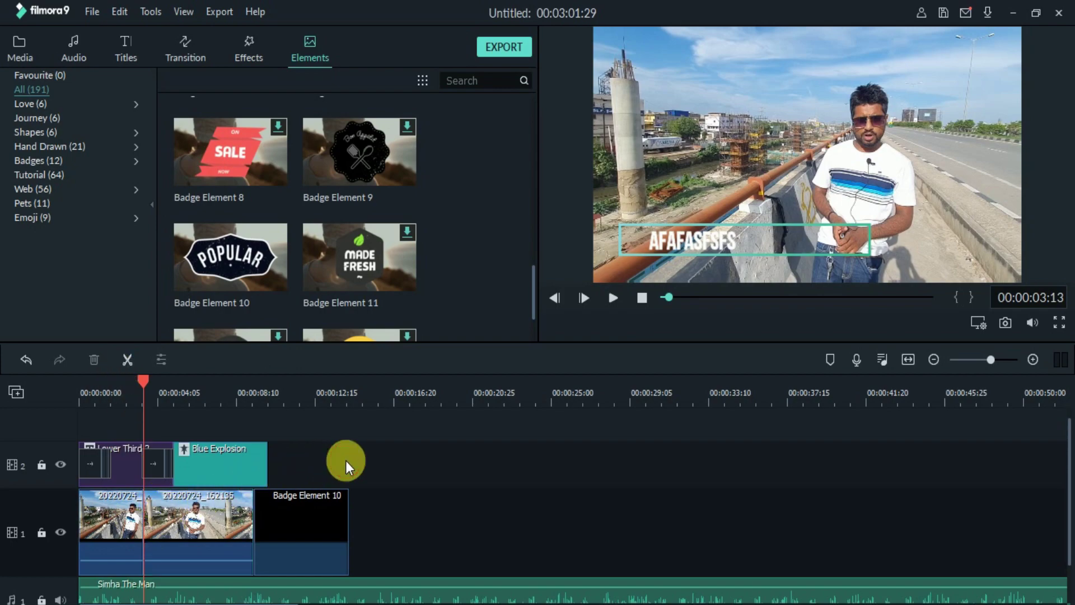
{"action": "left_click_drag", "start_coordinate": [169, 541], "coordinate": [592, 545]}
{"action": "left_click_drag", "start_coordinate": [300, 541], "coordinate": [194, 545]}
Cut the Simha The Man music at 00:00:14:11, the end of Badge Element 10, and delete the remainder.
{"action": "scroll", "coordinate": [246, 543], "scroll_direction": "down", "scroll_amount": 2}
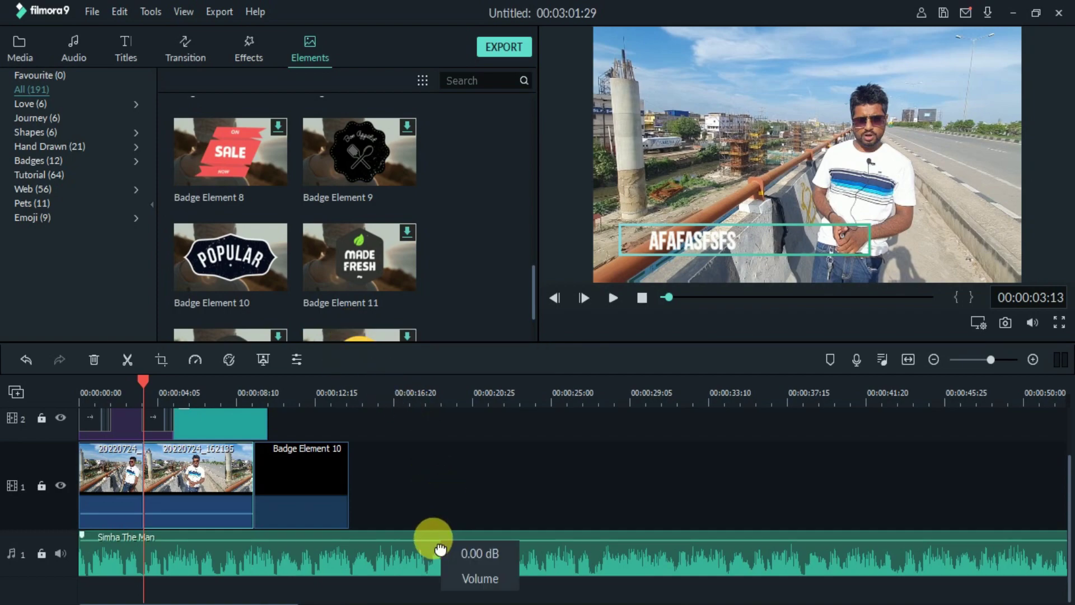
{"action": "left_click_drag", "start_coordinate": [144, 380], "coordinate": [350, 488]}
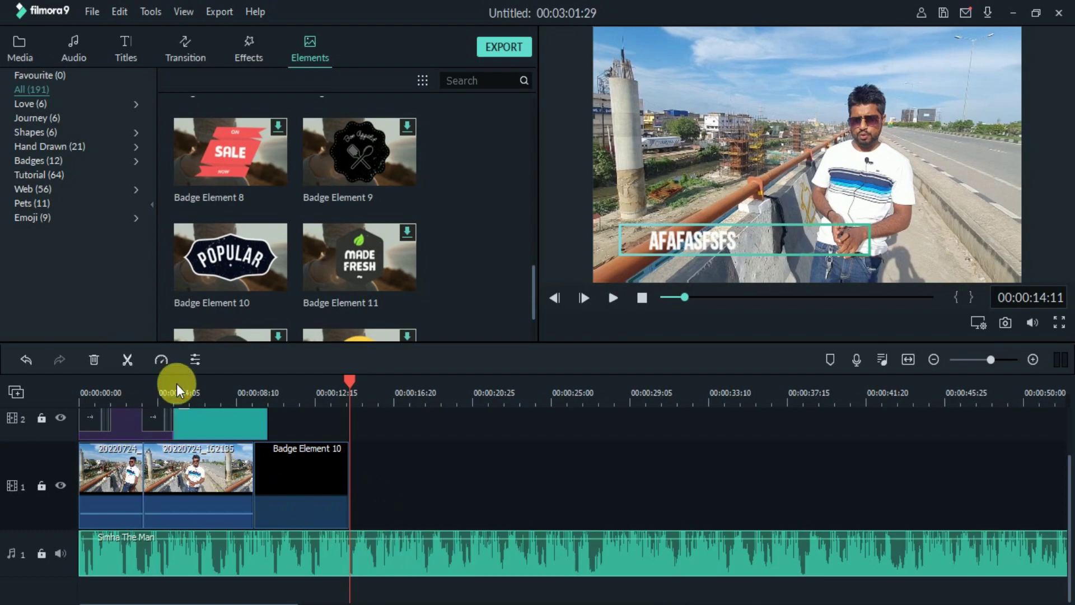
{"action": "left_click", "coordinate": [597, 538]}
{"action": "key", "text": "Delete"}
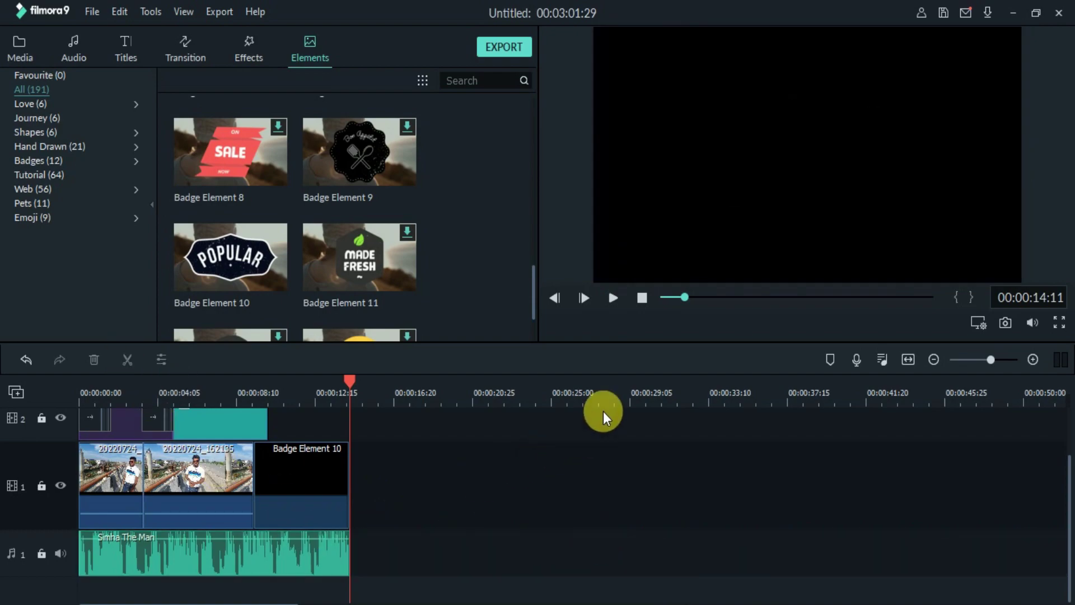
Play the edited timeline from near its start into the Blue Explosion section.
{"action": "left_click_drag", "start_coordinate": [349, 374], "coordinate": [88, 386]}
{"action": "left_click", "coordinate": [23, 391]}
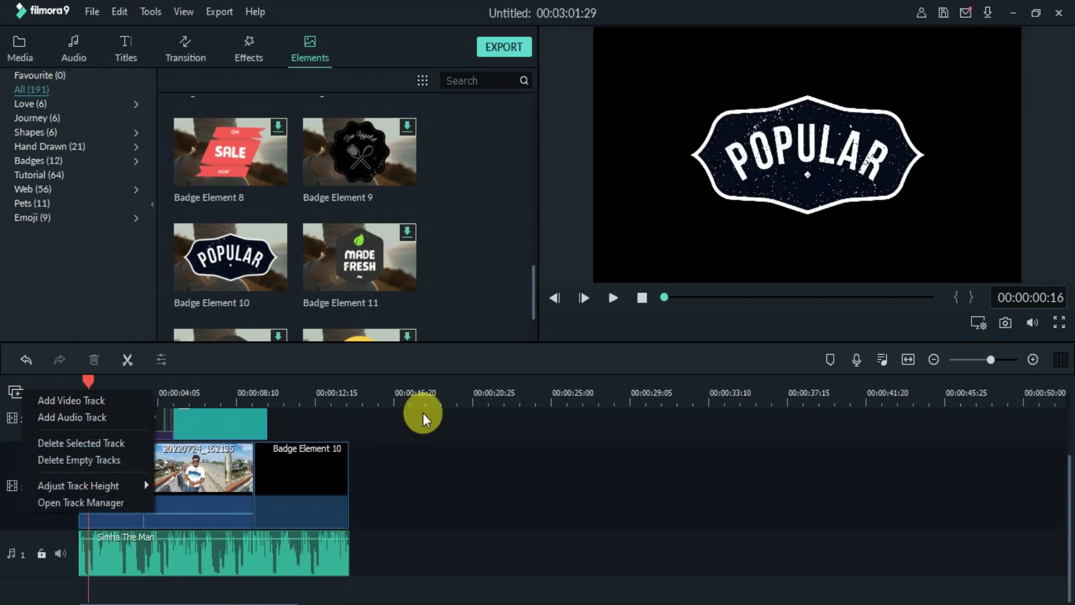
{"action": "left_click", "coordinate": [611, 297]}
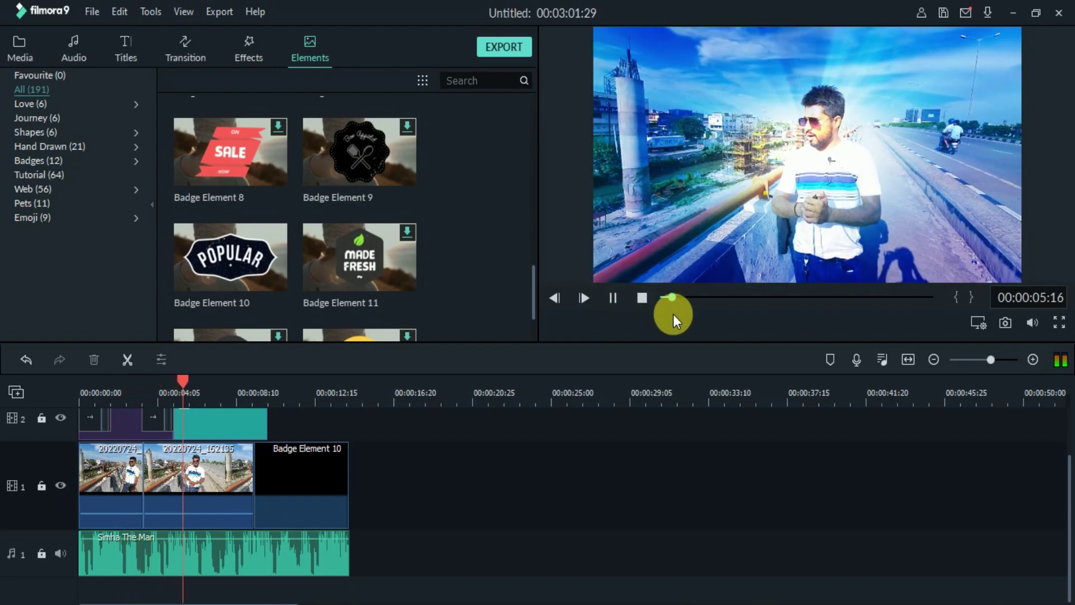
{"action": "key", "text": "space"}
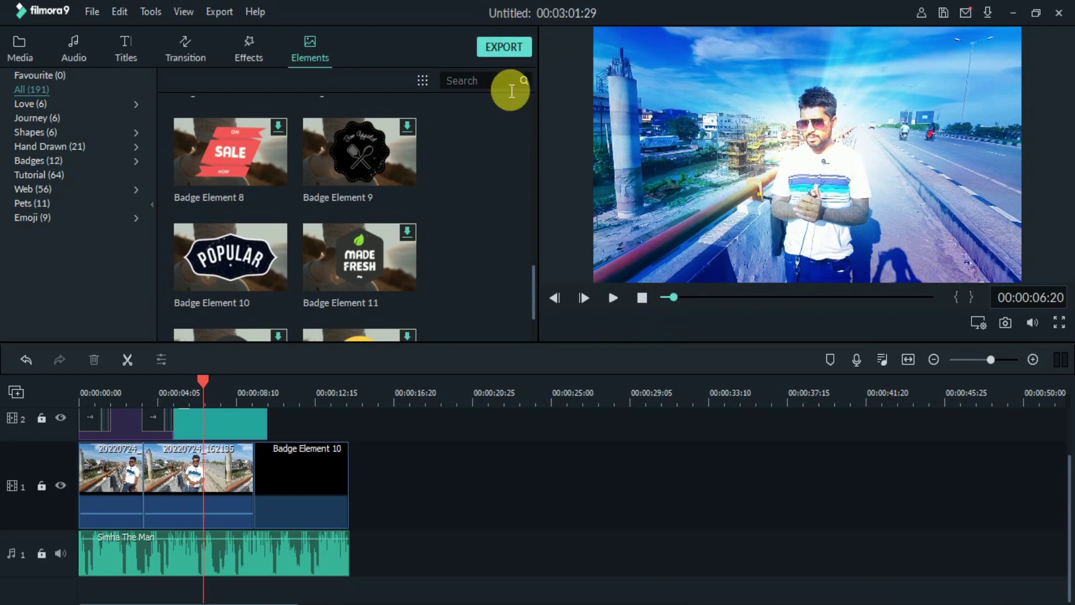
Export the project as an MP4 named My Video to H:/You Tube Video at 1280x720 and 30 fps, after viewing the encoding settings.
{"action": "left_click", "coordinate": [506, 55]}
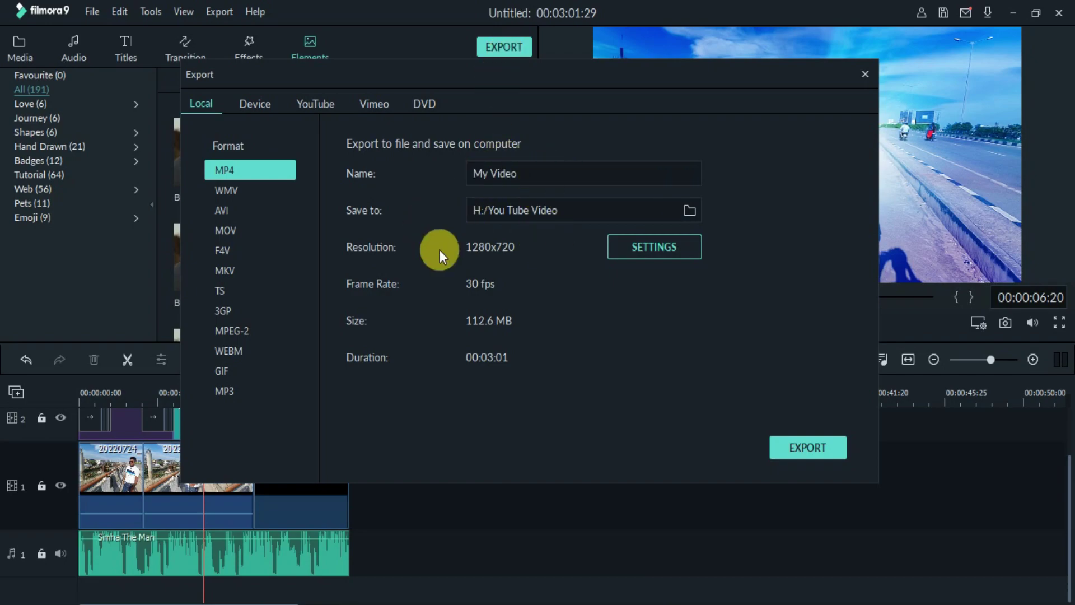
{"action": "double_click", "coordinate": [538, 187]}
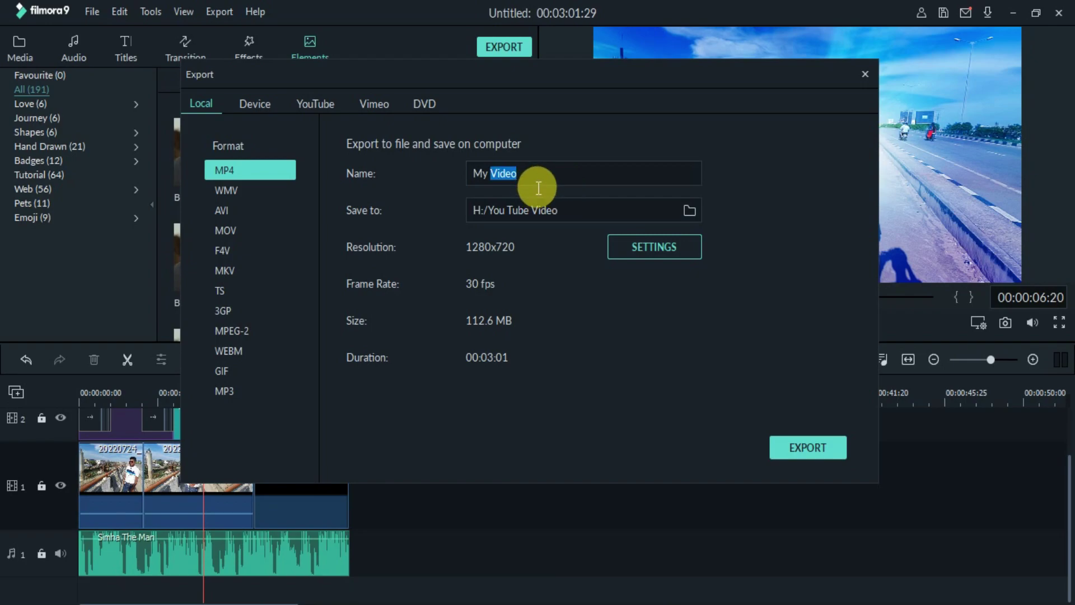
{"action": "left_click", "coordinate": [588, 211]}
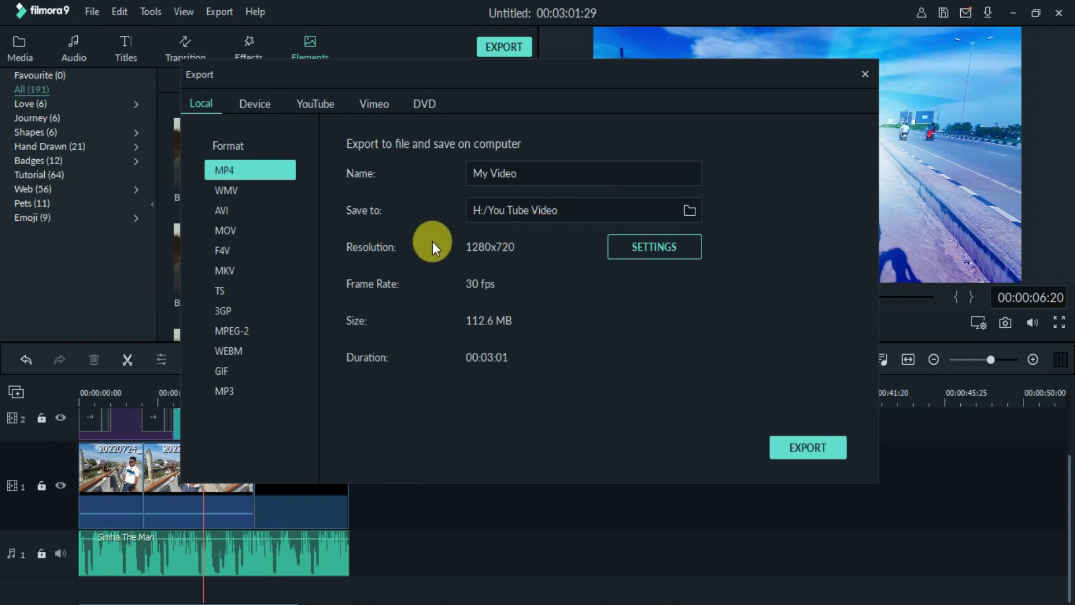
{"action": "left_click", "coordinate": [630, 248]}
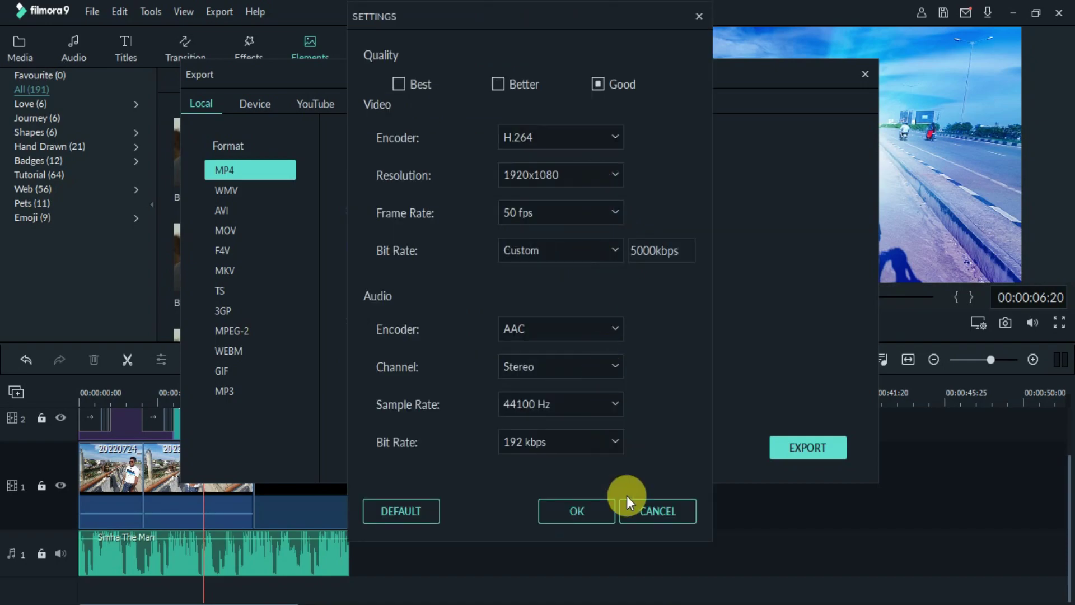
{"action": "left_click", "coordinate": [698, 17]}
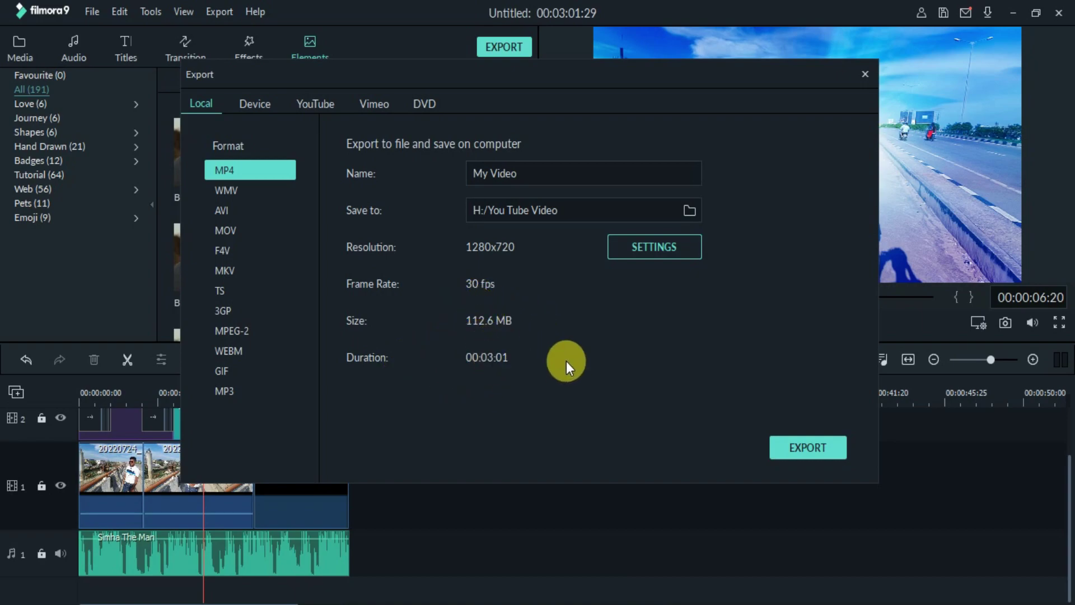
{"action": "left_click", "coordinate": [789, 447]}
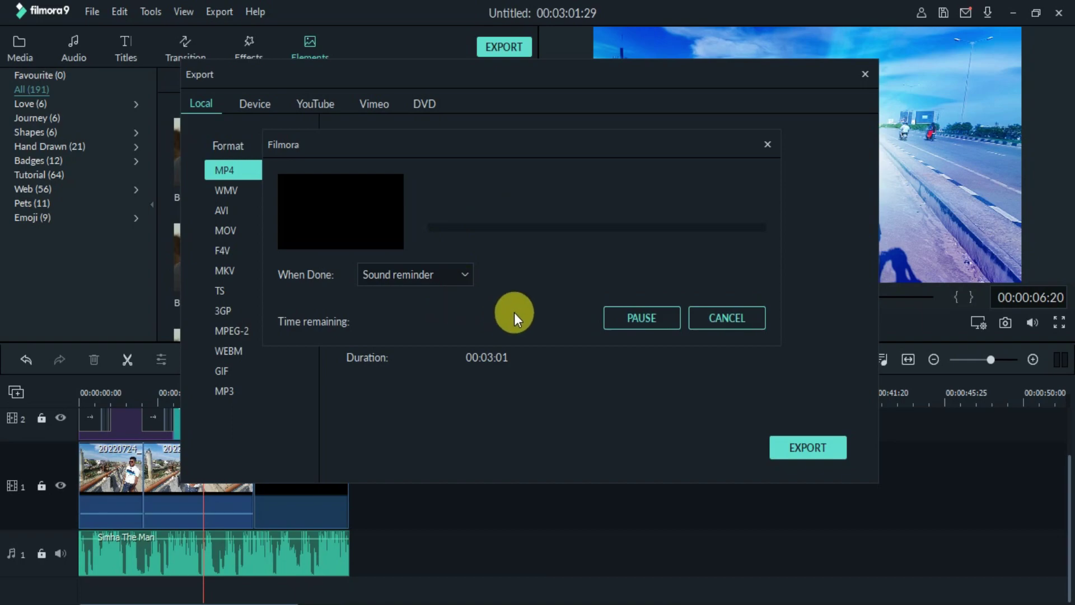